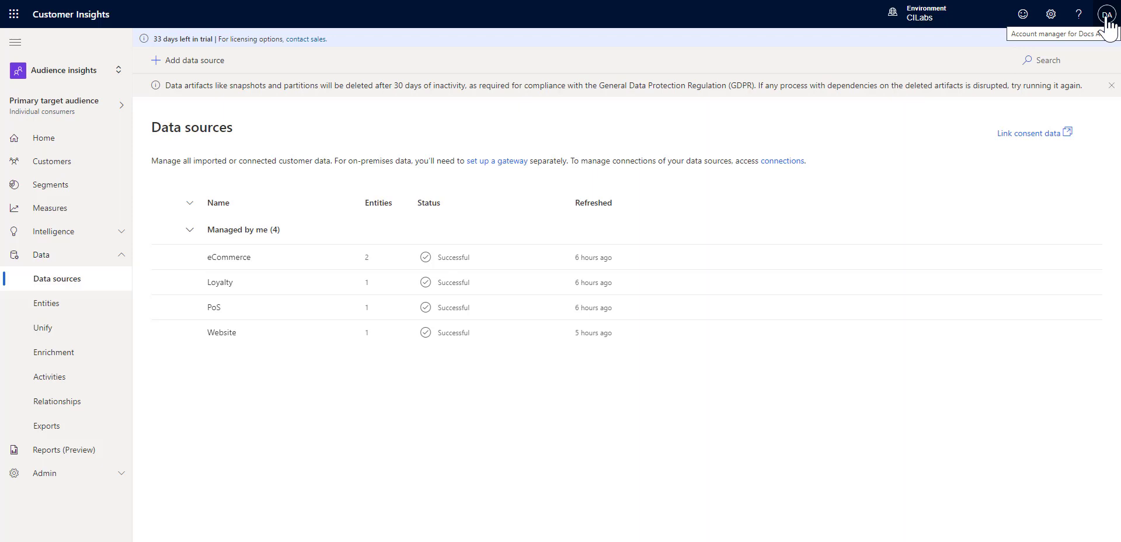
# - Show the signed-in account details from the DA account button in OneDrive, then close the panel
pyautogui.click(1106, 17)
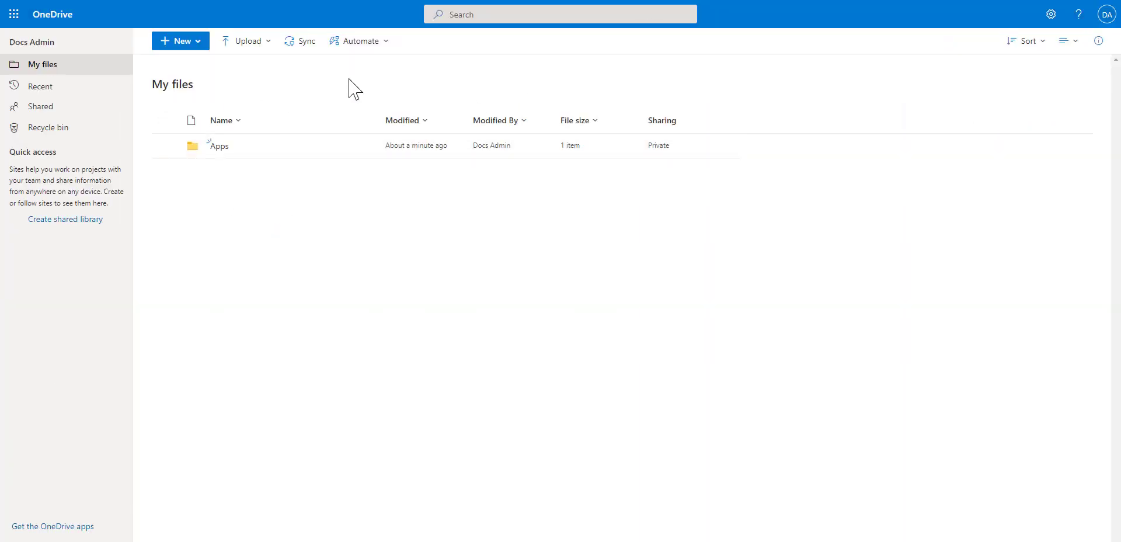
pyautogui.click(1107, 18)
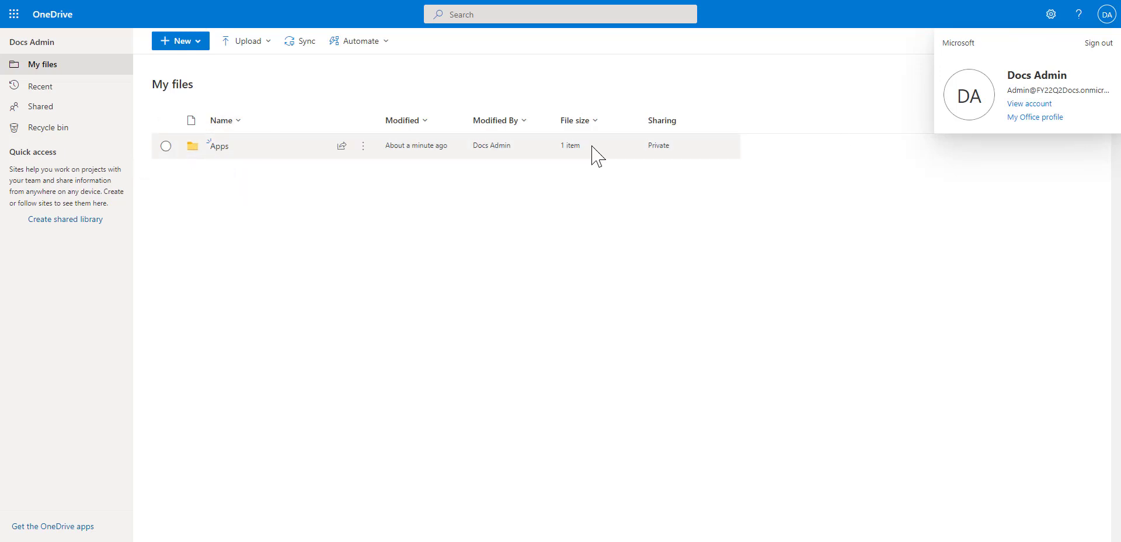
pyautogui.click(812, 243)
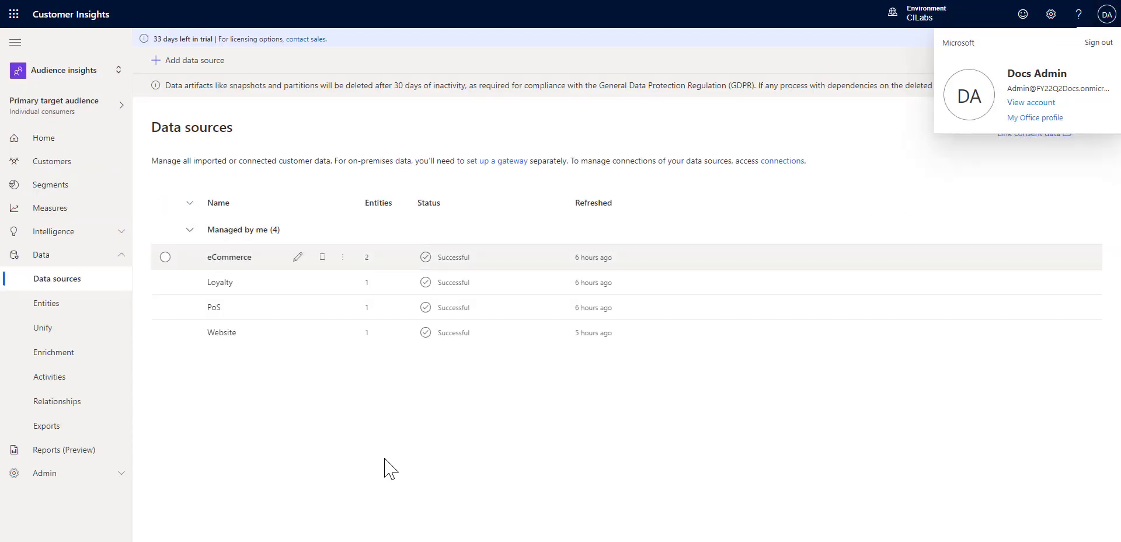
# - Add a Microsoft Power Query data source named D365Data
pyautogui.click(195, 60)
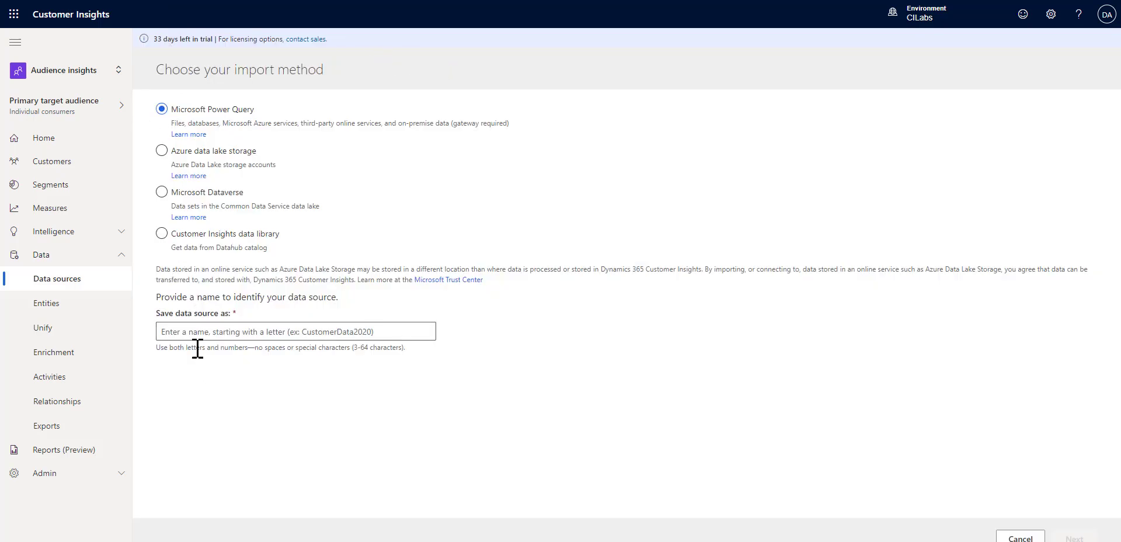
pyautogui.click(221, 337)
pyautogui.write('D365Data')
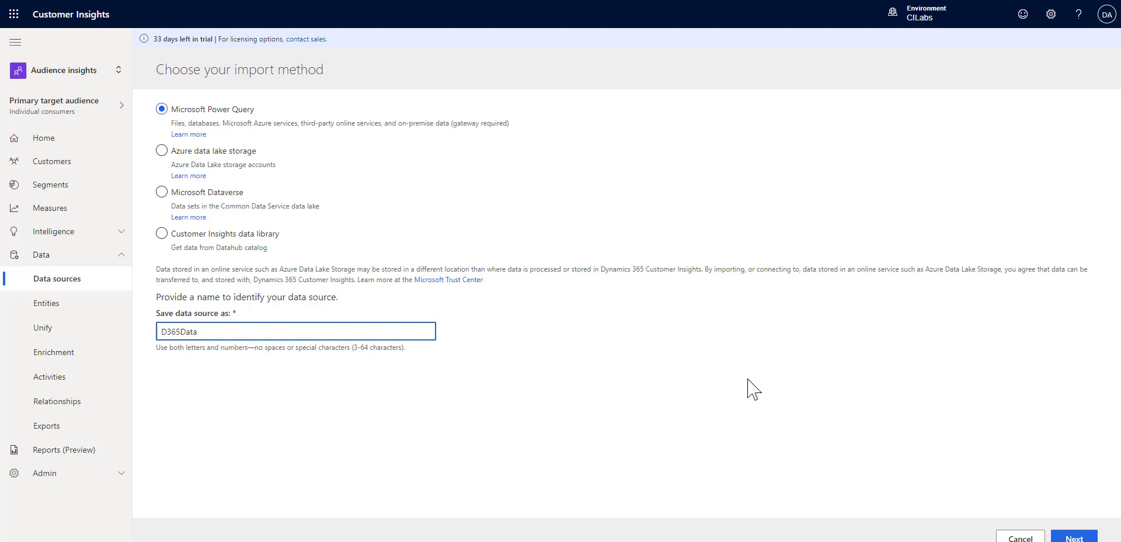
pyautogui.click(1074, 536)
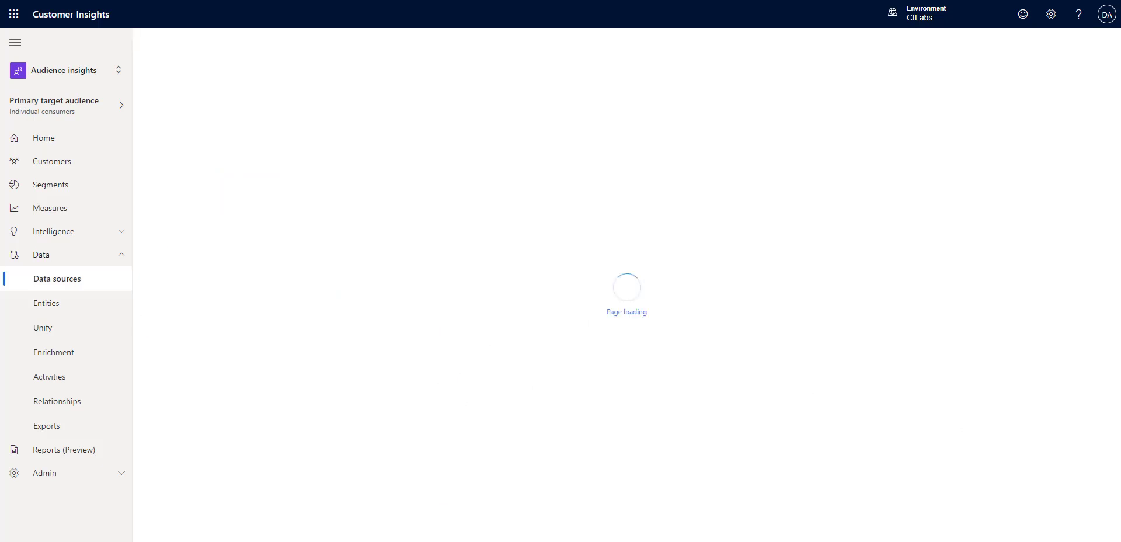
# - Locate the downloaded contacts workbook in Downloads, then return to the connector list
pyautogui.hotkey('alt', 'Tab')
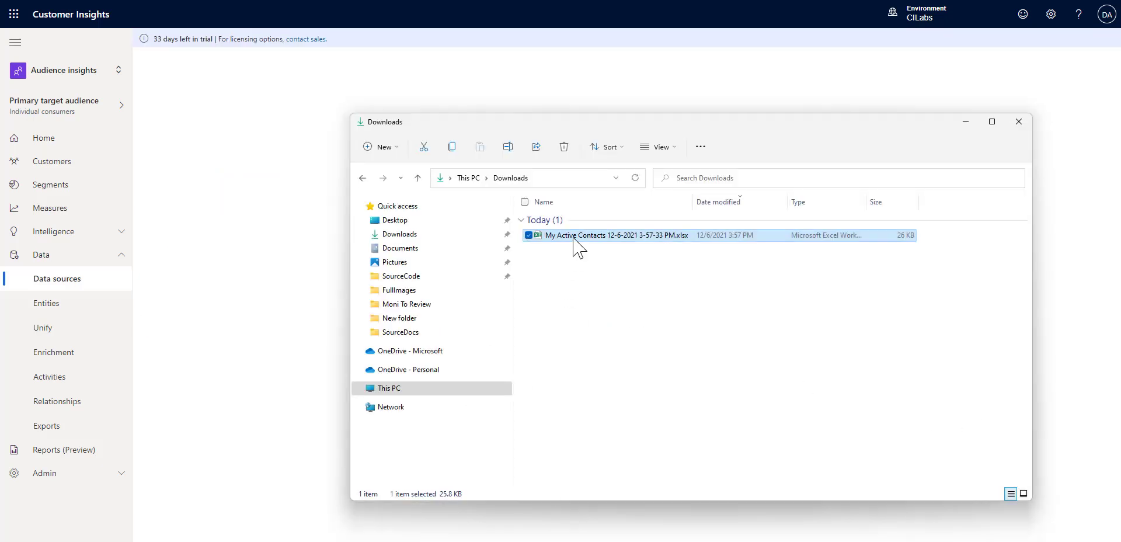
pyautogui.click(603, 237)
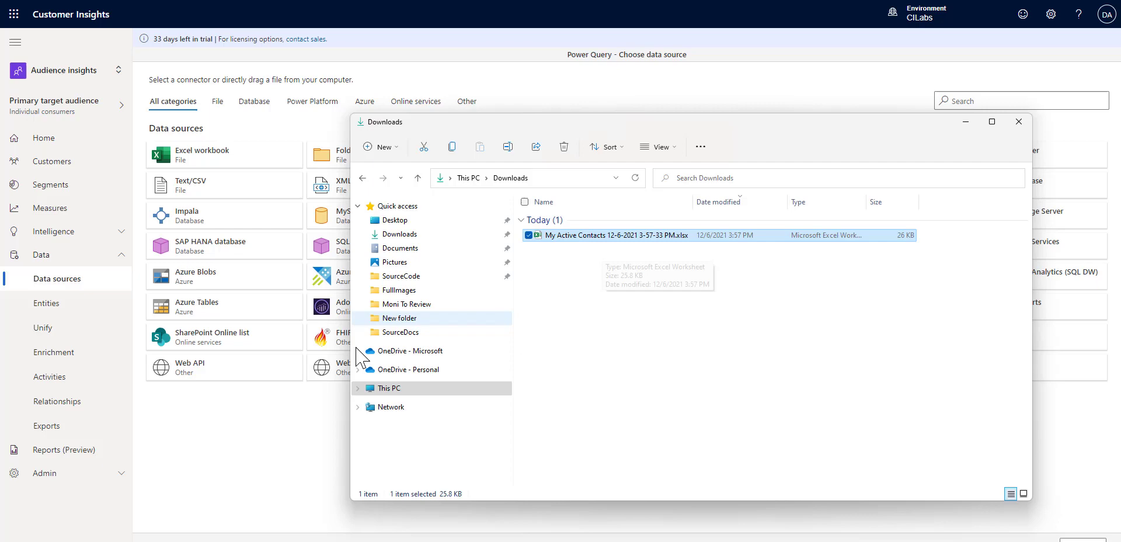
pyautogui.click(307, 444)
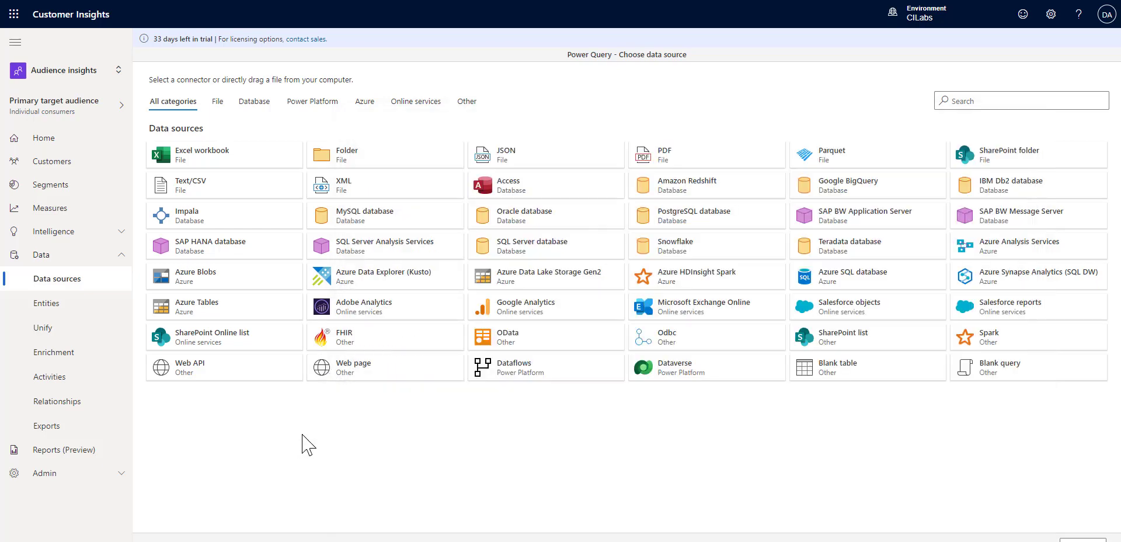
# - Choose Excel workbook and upload the My Active Contacts xlsx via Upload file (Preview)
pyautogui.click(240, 163)
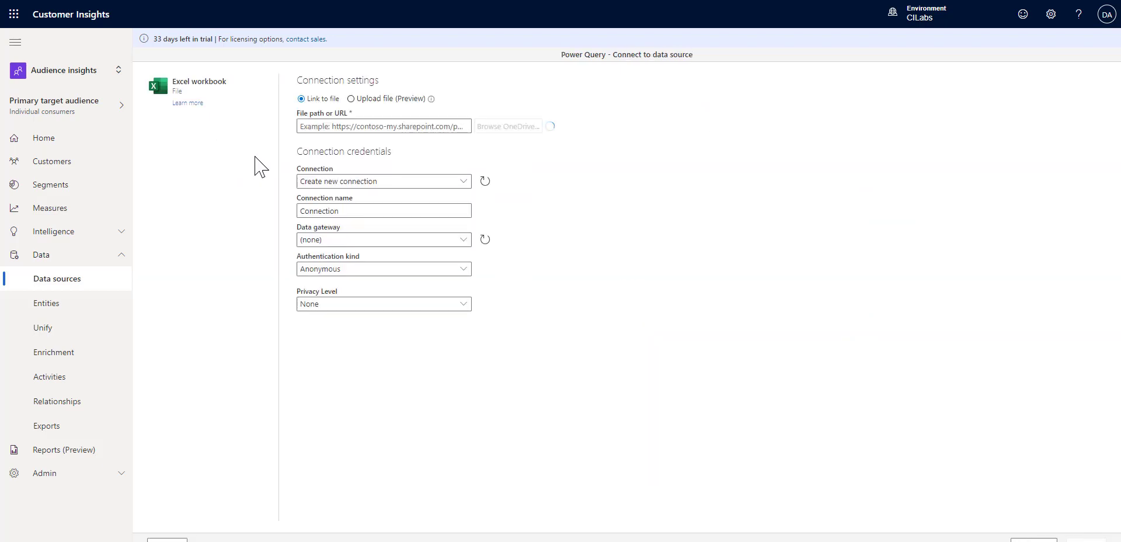
pyautogui.click(351, 98)
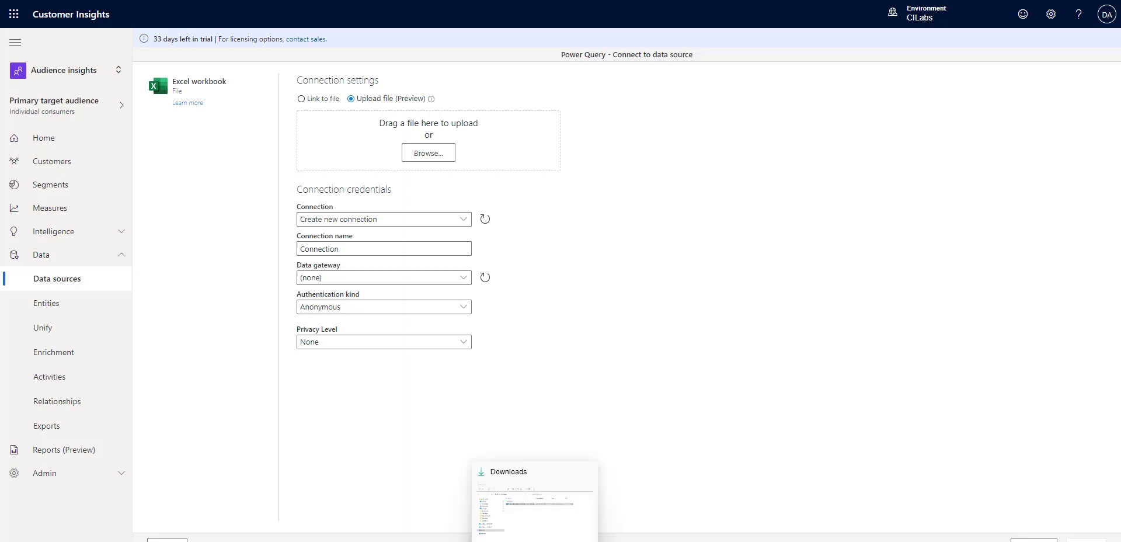
pyautogui.click(534, 541)
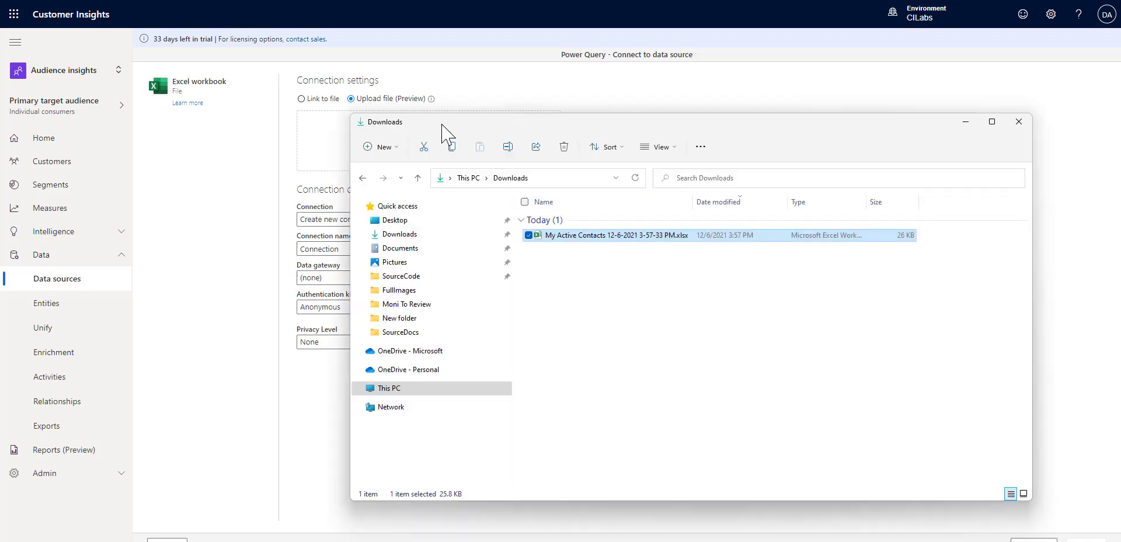
pyautogui.moveTo(551, 241); pyautogui.dragTo(333, 150)
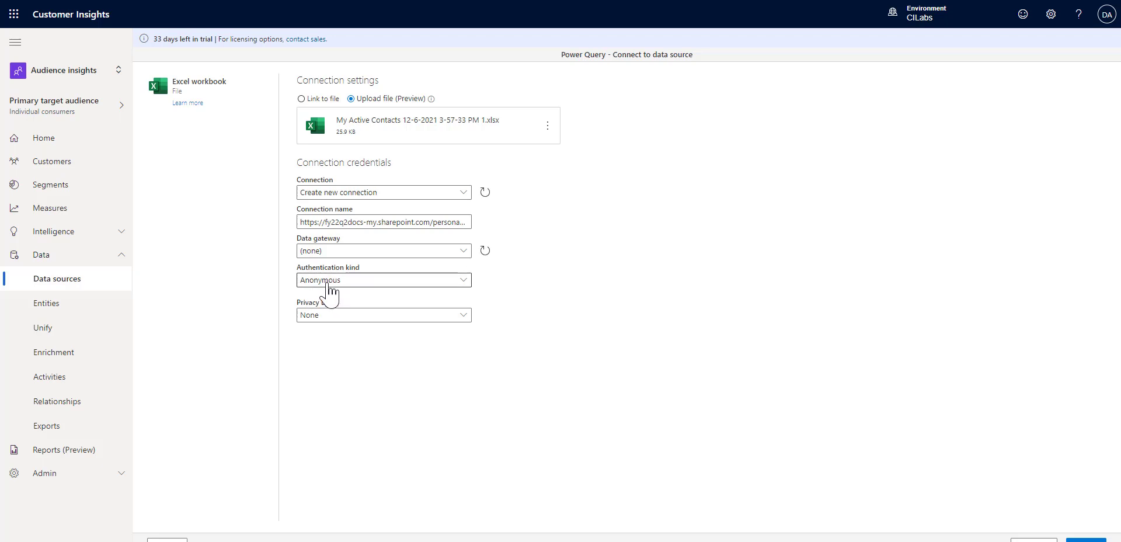
# - Set Authentication kind to Organizational account and sign in
pyautogui.click(461, 281)
pyautogui.click(363, 310)
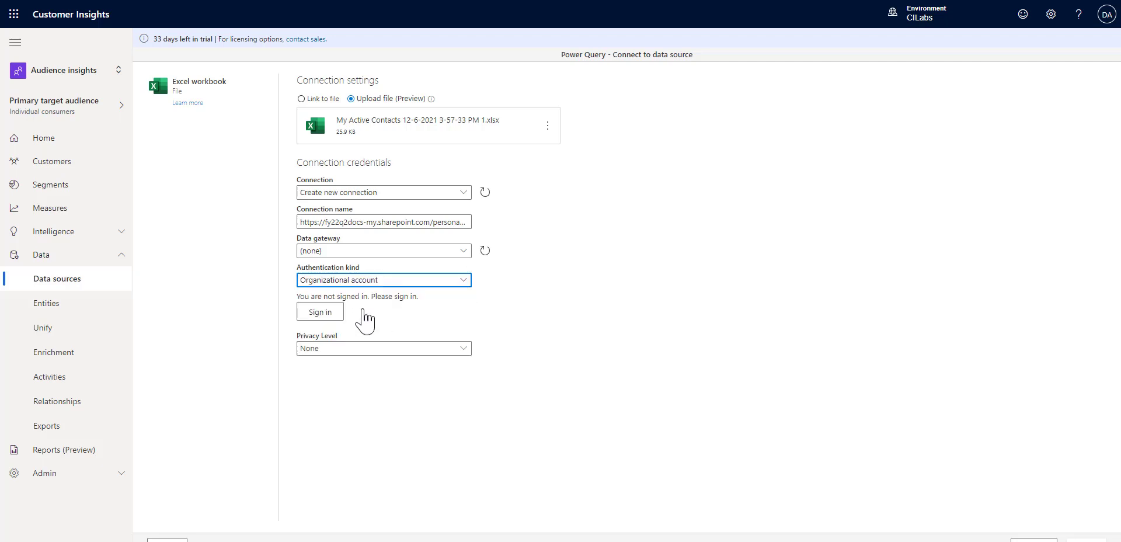
pyautogui.click(320, 315)
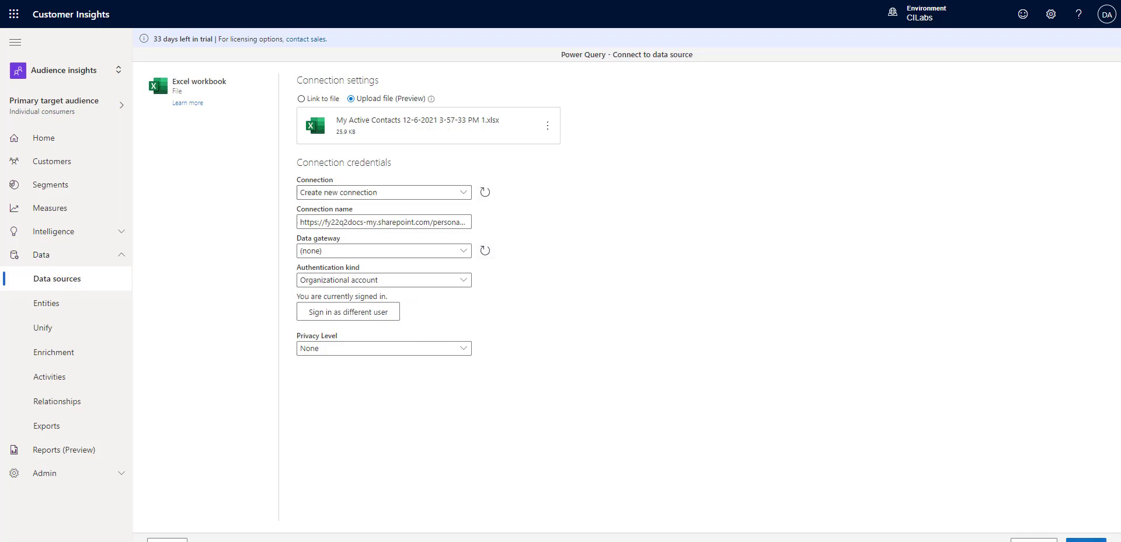
# - Tick the My Active Contacts table in the navigator and open it with Transform data
pyautogui.click(1086, 538)
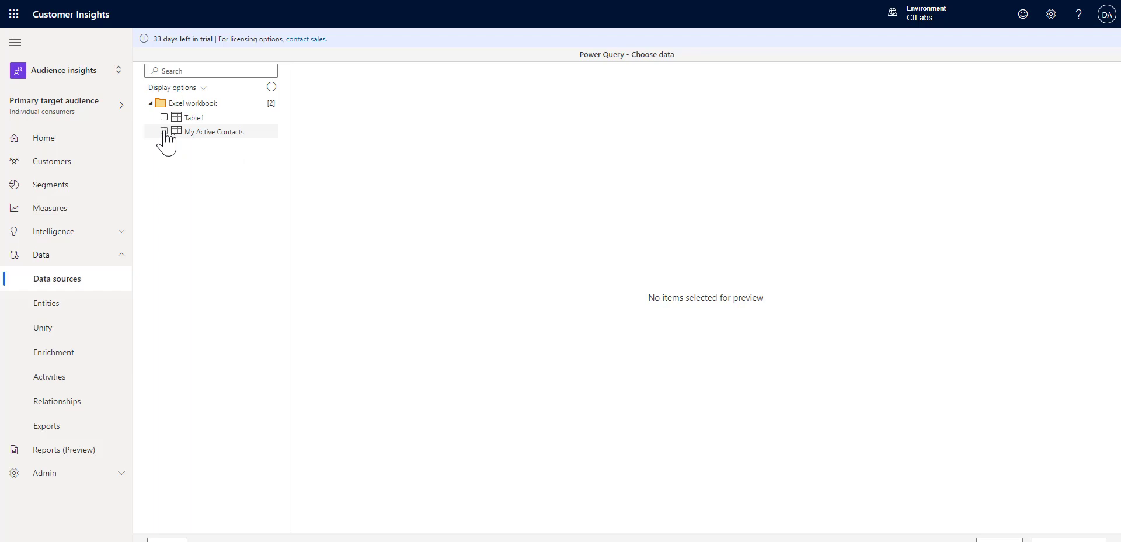
pyautogui.click(164, 132)
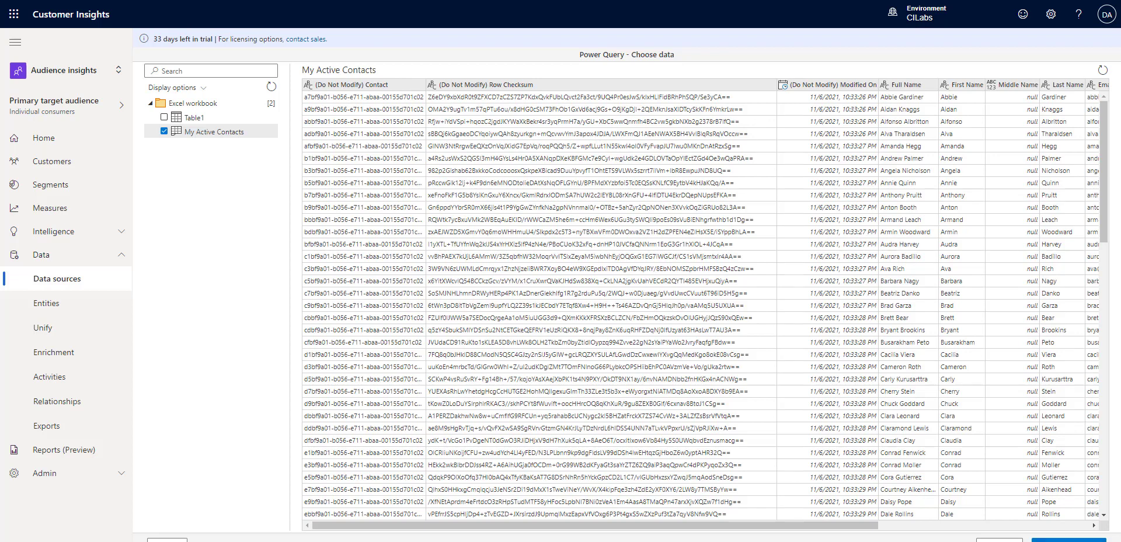
pyautogui.click(1068, 539)
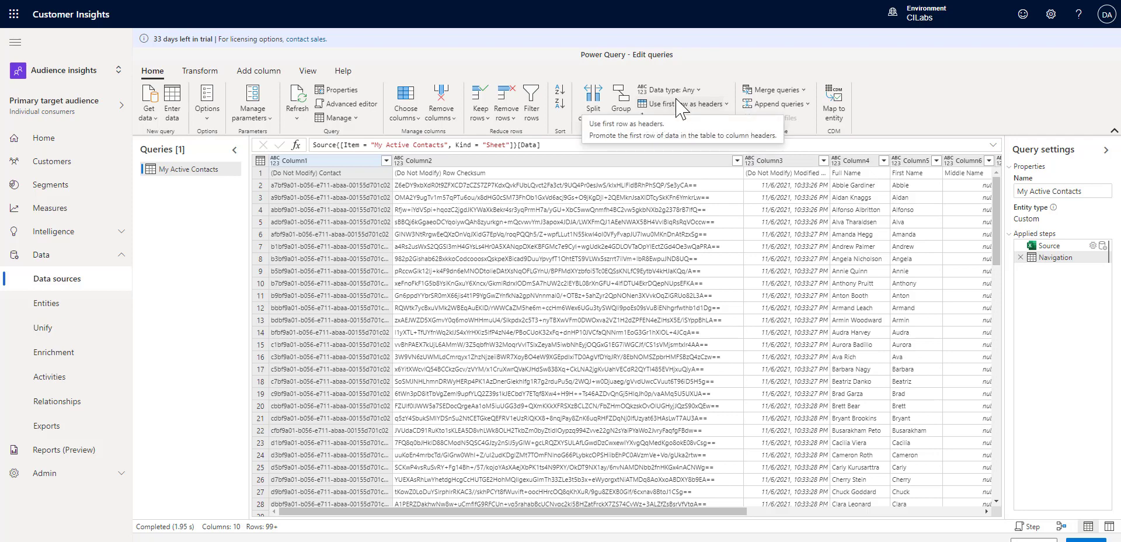
# - Promote the first row to headers and remove the Row Checksum and Modified On columns
pyautogui.click(676, 105)
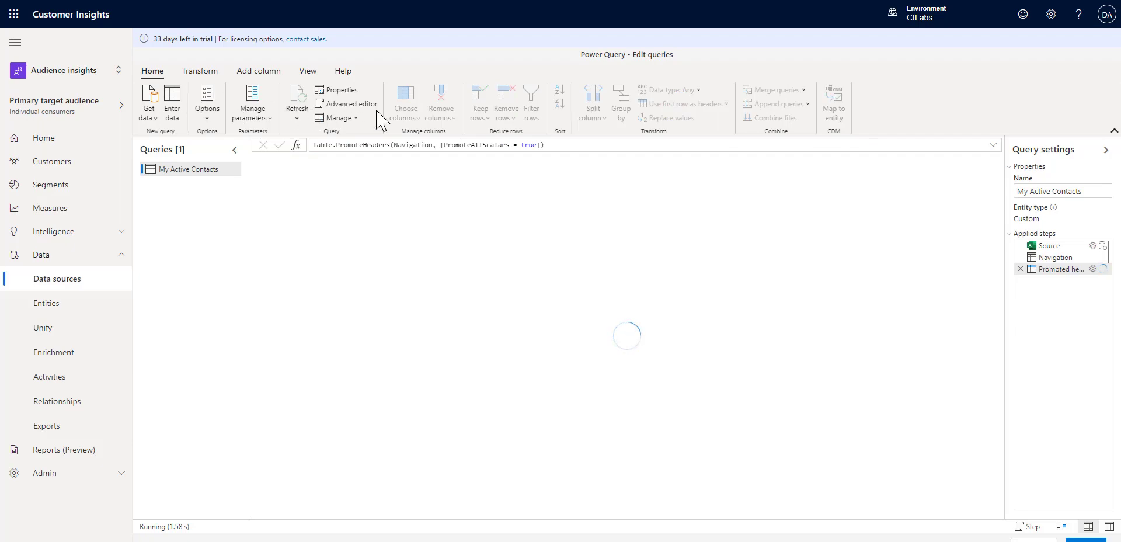
pyautogui.click(415, 120)
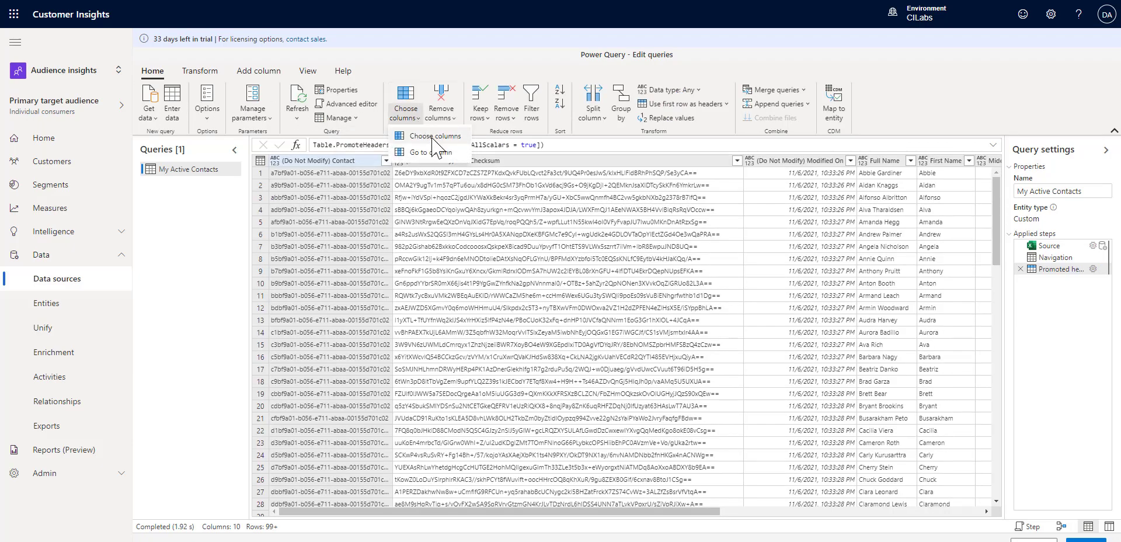
pyautogui.click(435, 143)
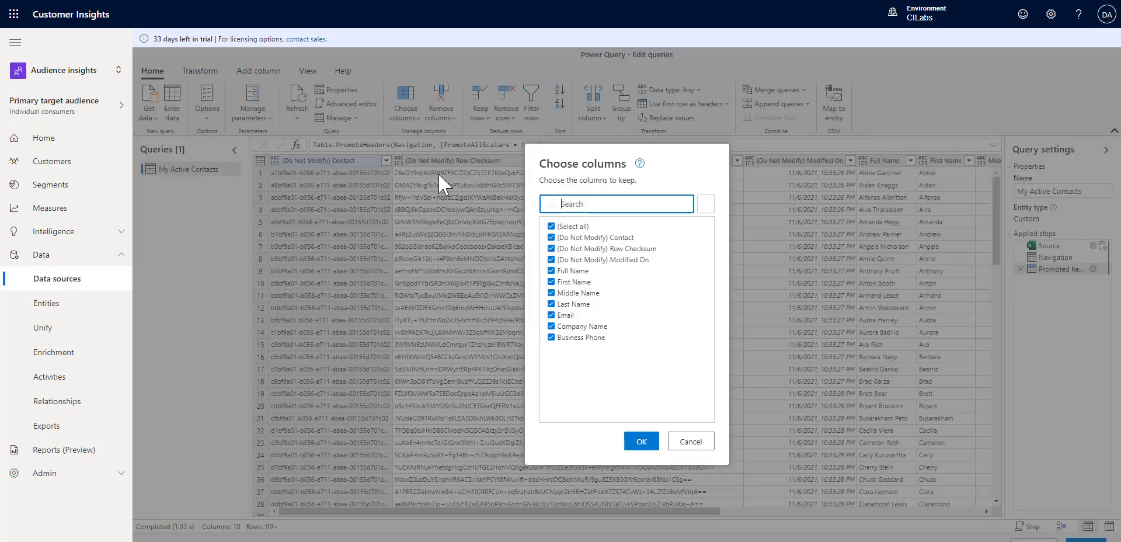
pyautogui.click(551, 248)
pyautogui.click(550, 259)
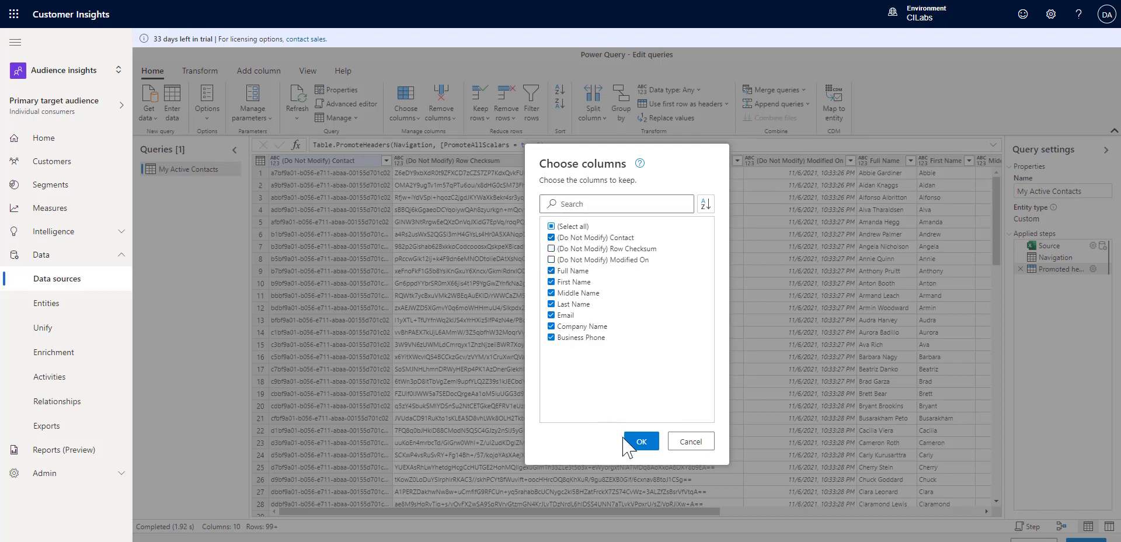
pyautogui.click(641, 444)
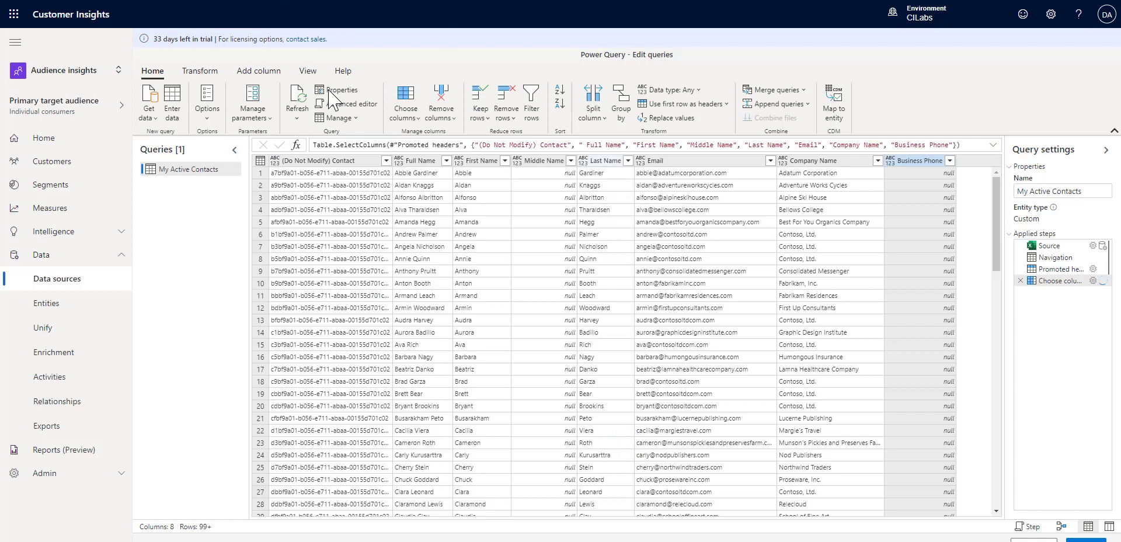
# - Rename the (Do Not Modify) Contact column to ContactId and Full Name to FullName
pyautogui.click(340, 161)
pyautogui.rightClick(340, 161)
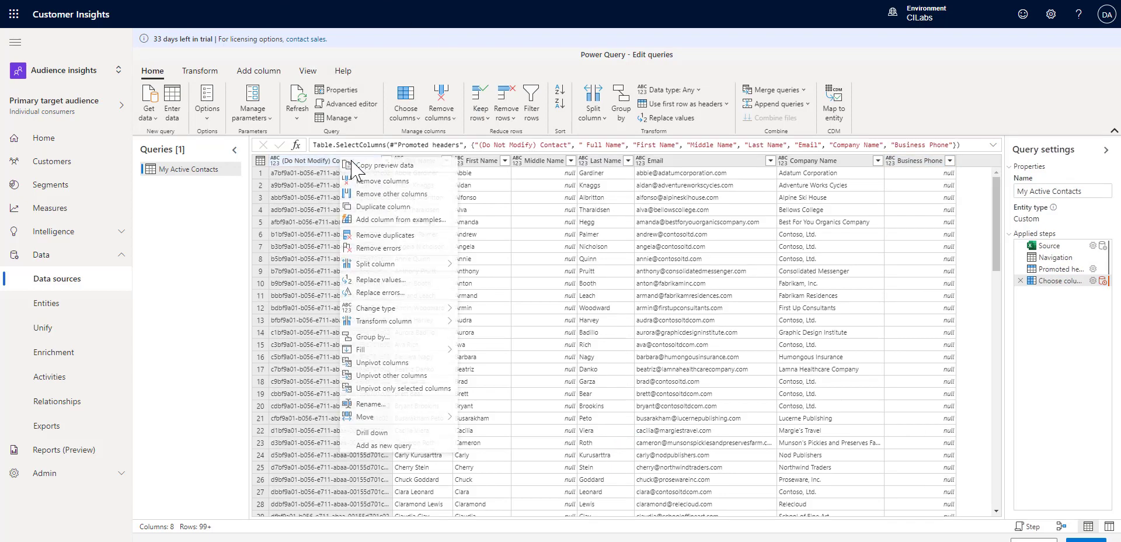
pyautogui.click(373, 405)
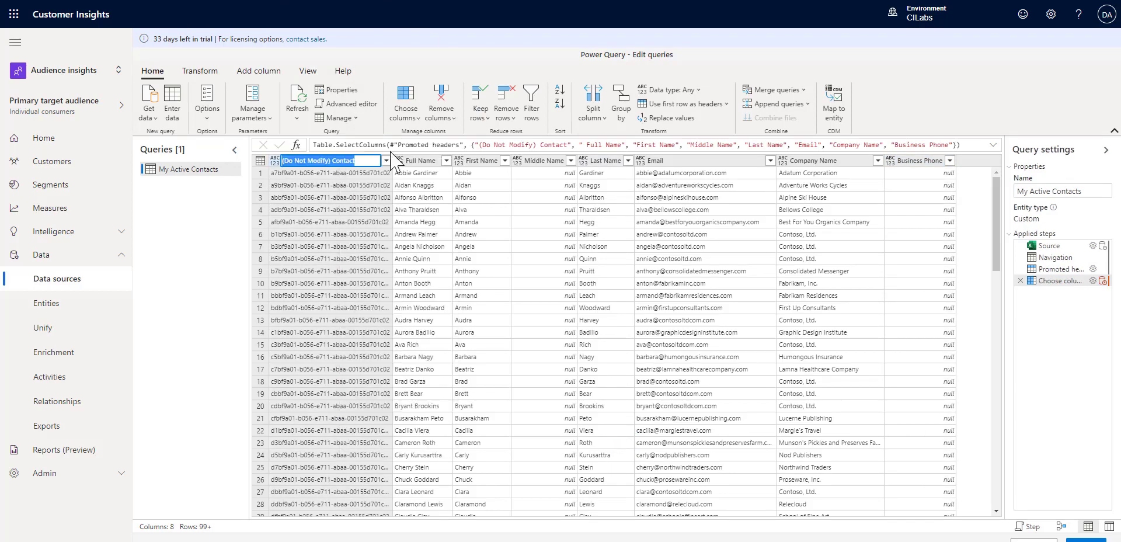
pyautogui.press('End')
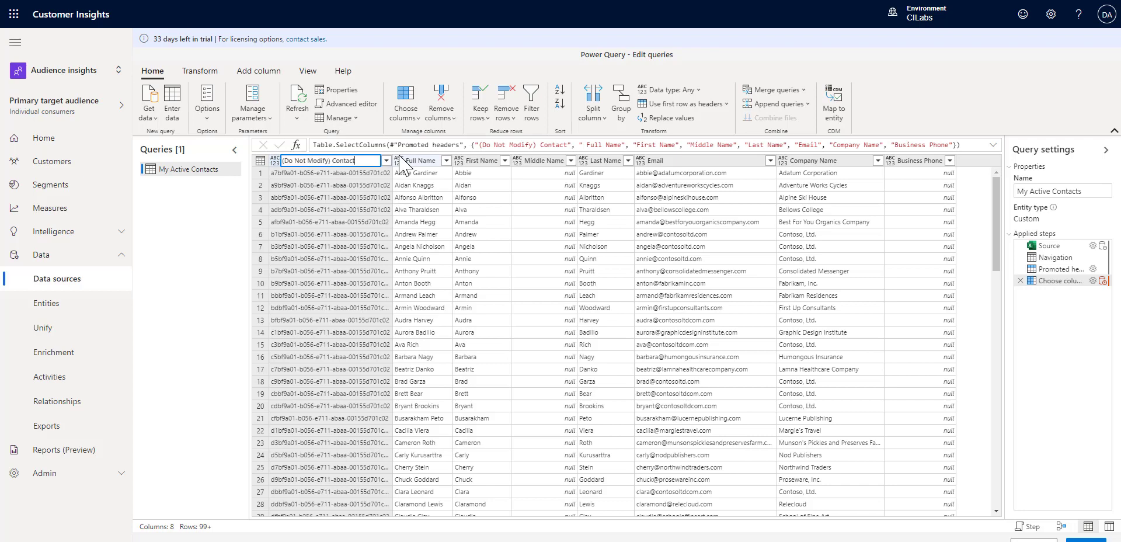
pyautogui.hotkey('shift', 'Home')
pyautogui.press('BackSpace')
pyautogui.write('Id')
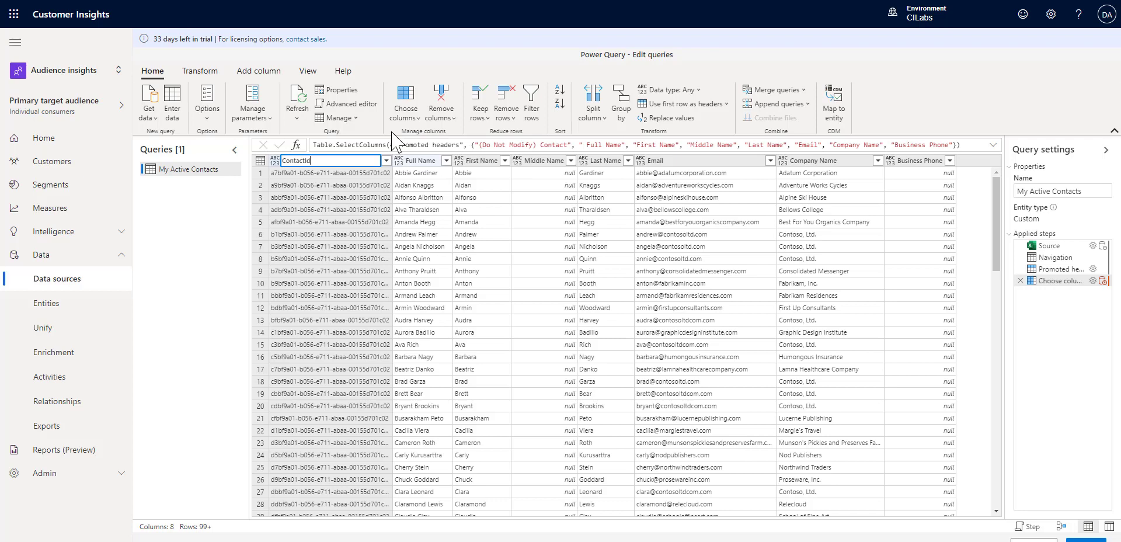
pyautogui.click(423, 160)
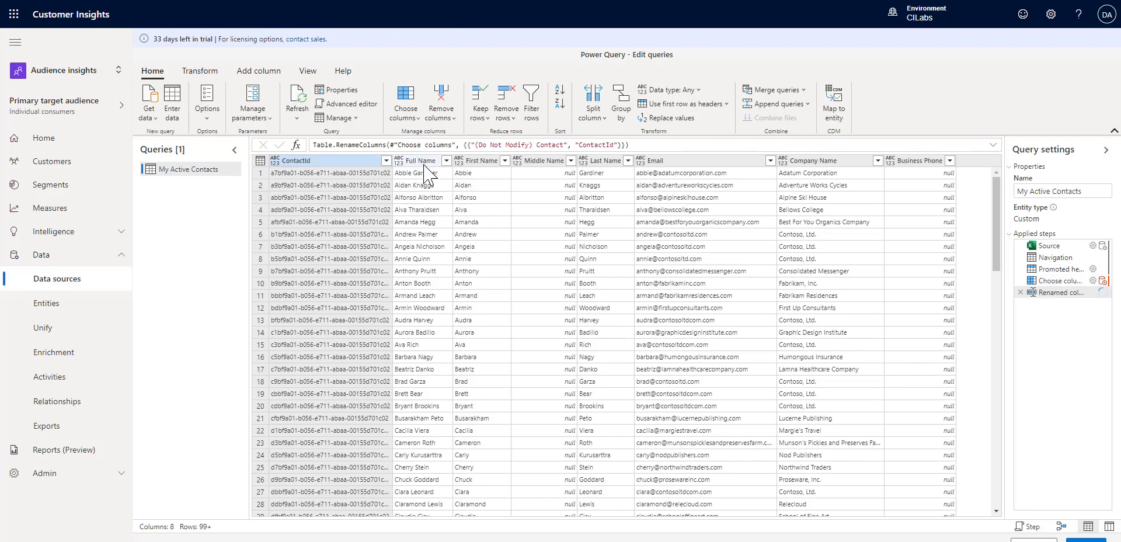
pyautogui.rightClick(430, 164)
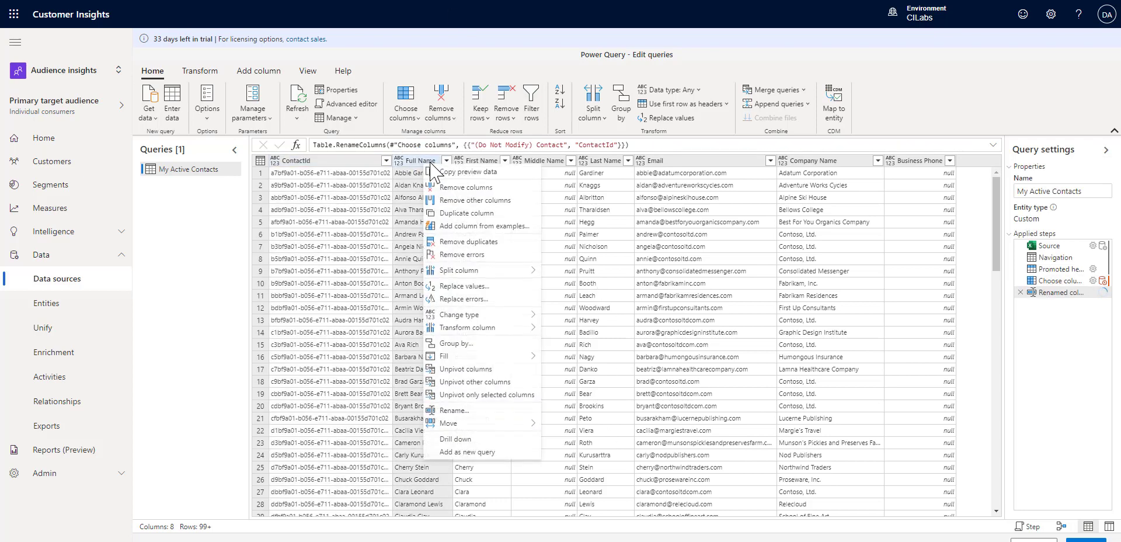
pyautogui.click(454, 409)
pyautogui.press('End')
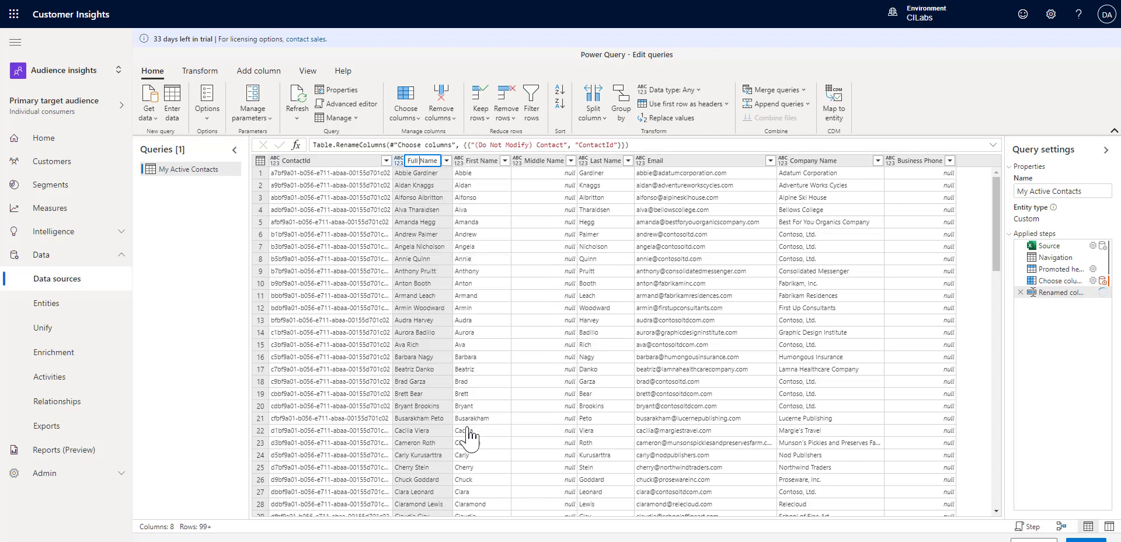
pyautogui.press('Return')
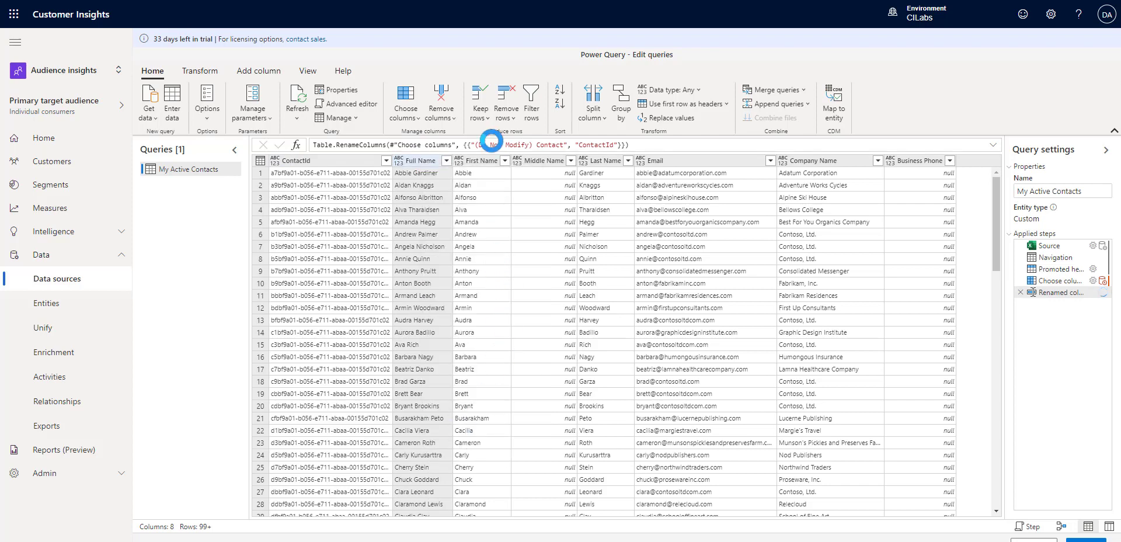
# - Switch to schema view and rename First Name and Middle Name to FirstName and MiddleName
pyautogui.click(1108, 527)
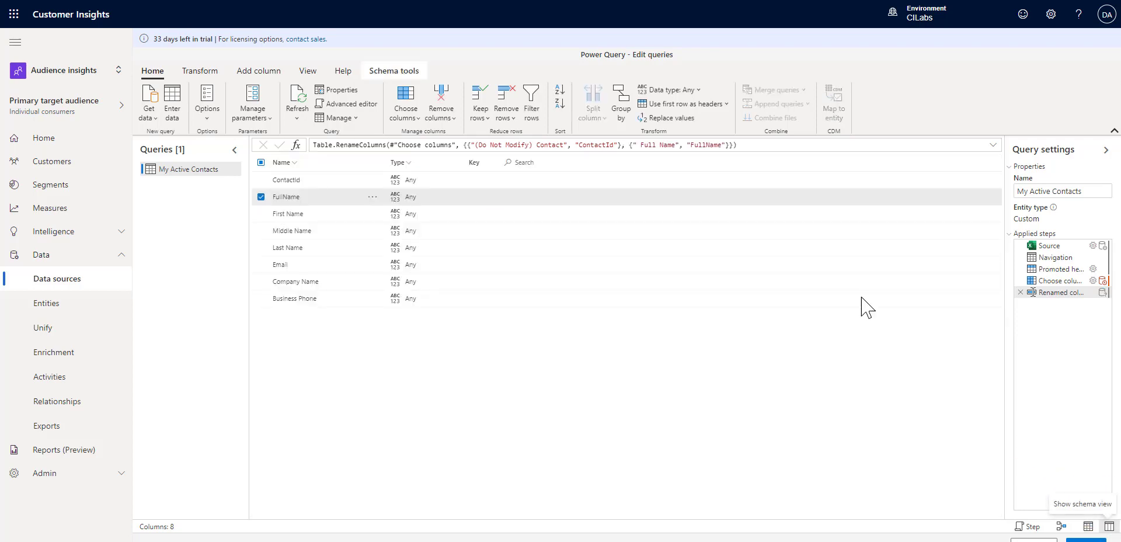
pyautogui.click(372, 213)
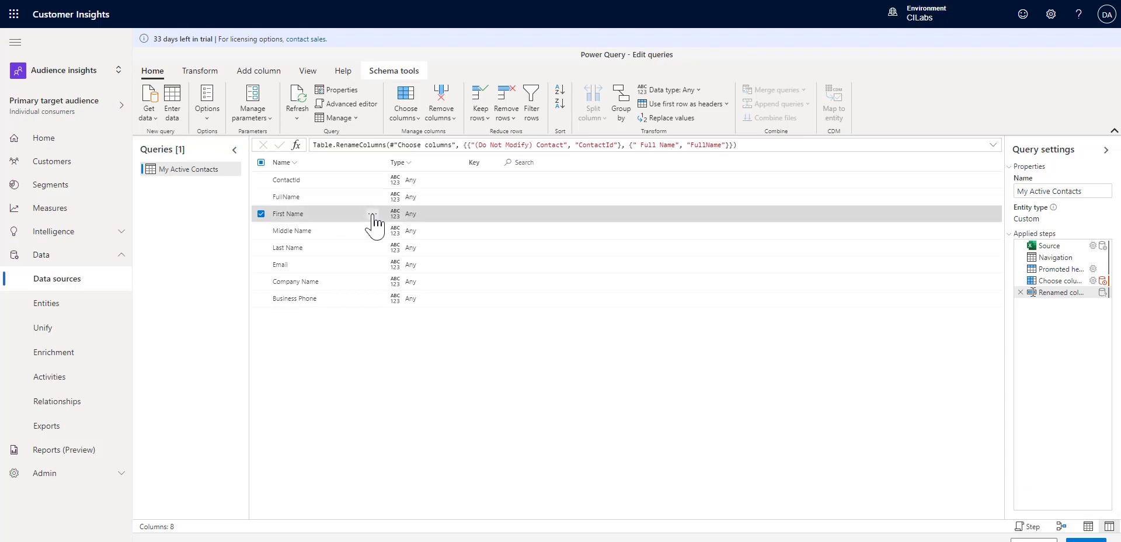
pyautogui.click(394, 284)
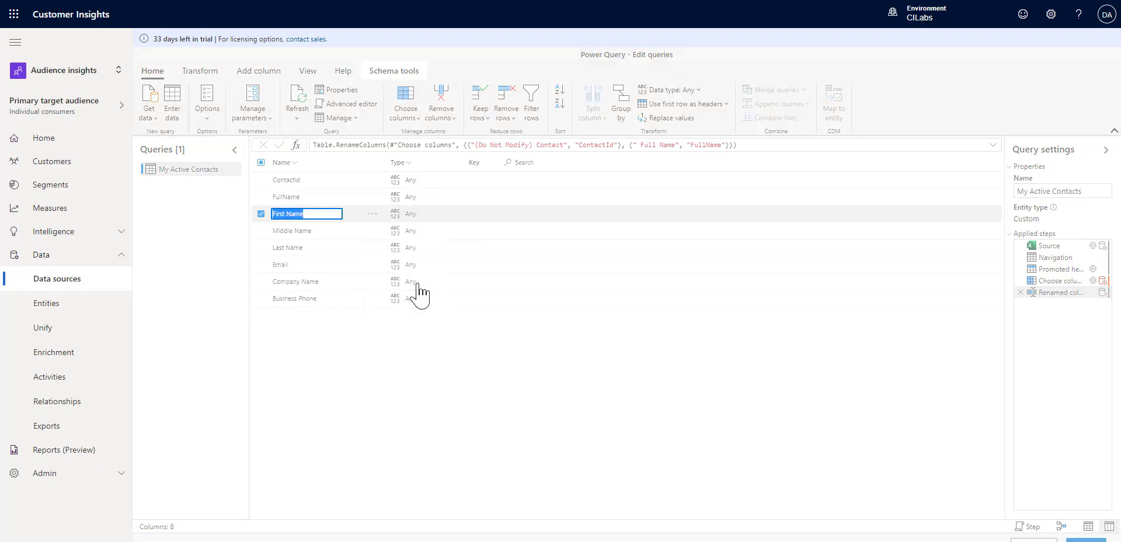
pyautogui.press('Return')
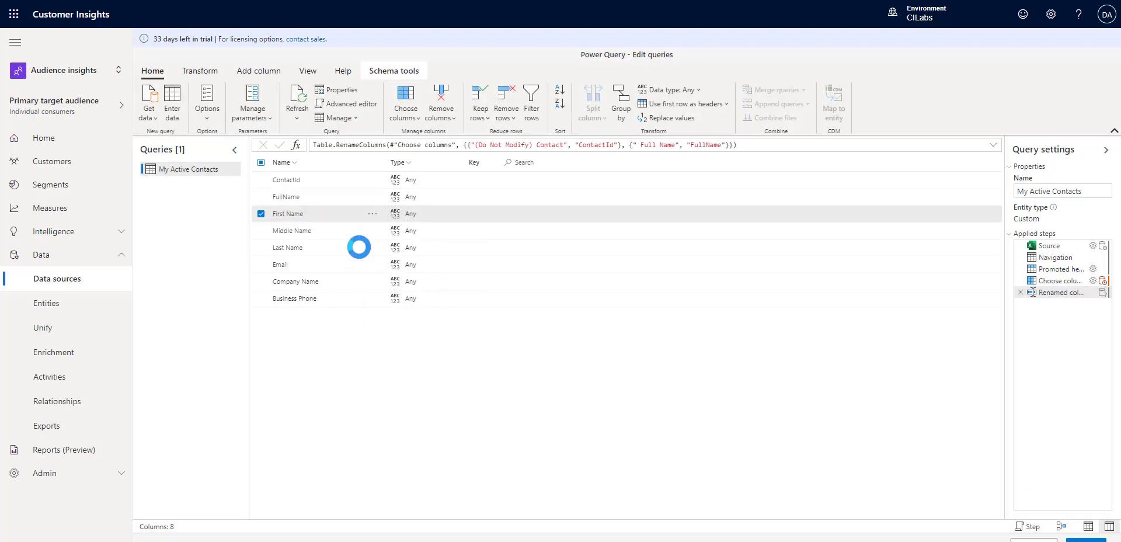
pyautogui.click(372, 230)
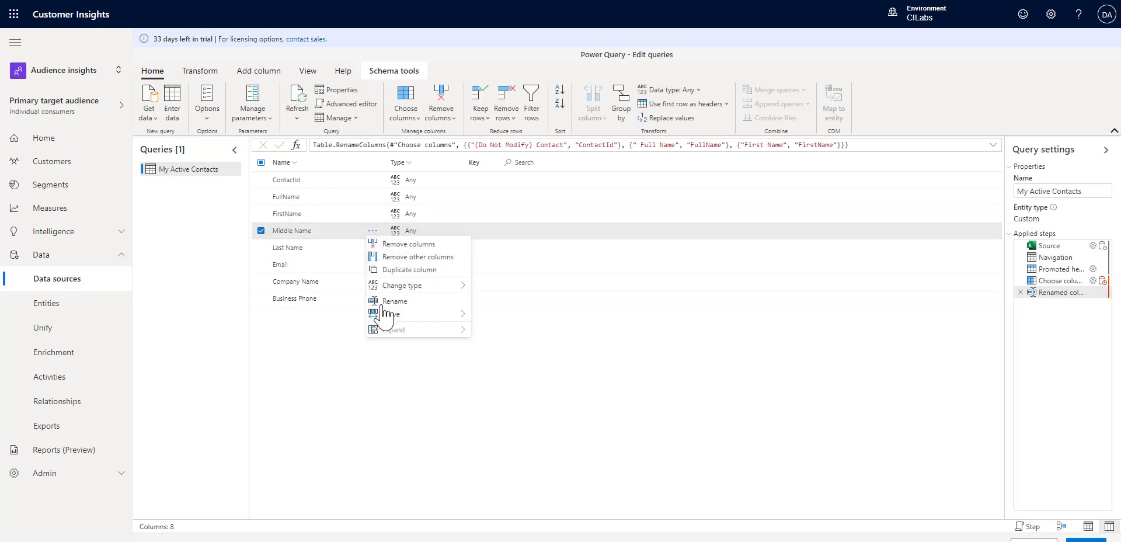
pyautogui.moveTo(389, 311)
pyautogui.press('End')
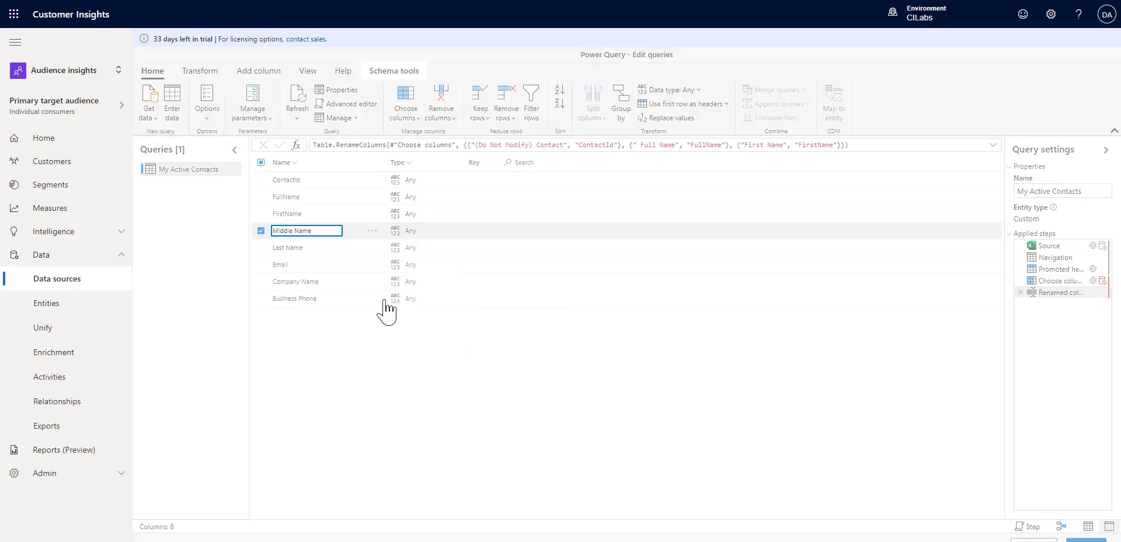
pyautogui.press('BackSpace')
pyautogui.press('Return')
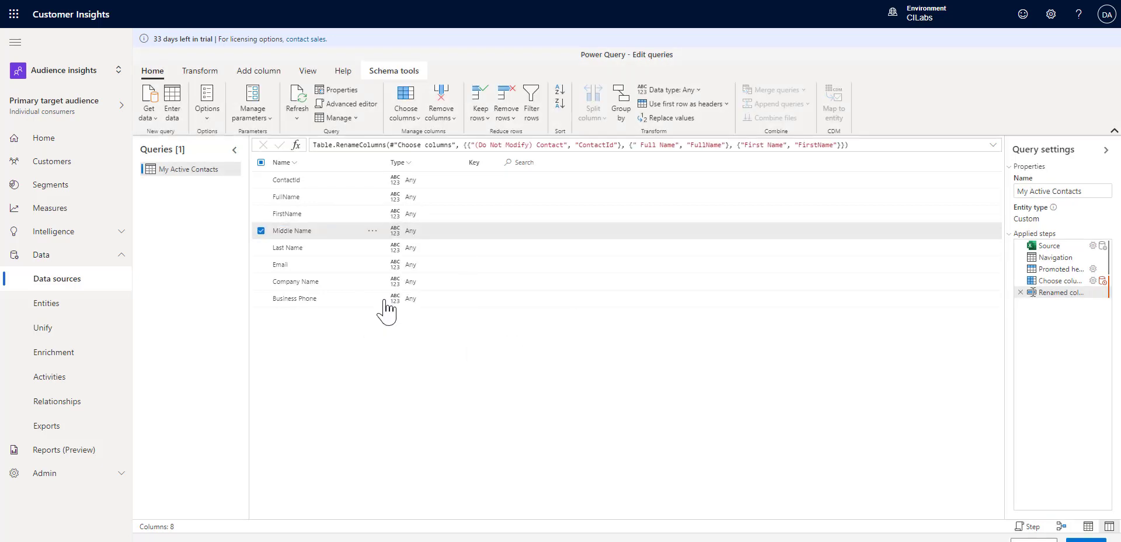
# - Rename Last Name, Company Name and Business Phone to LastName, CompanyName and BusinessPhone
pyautogui.click(373, 247)
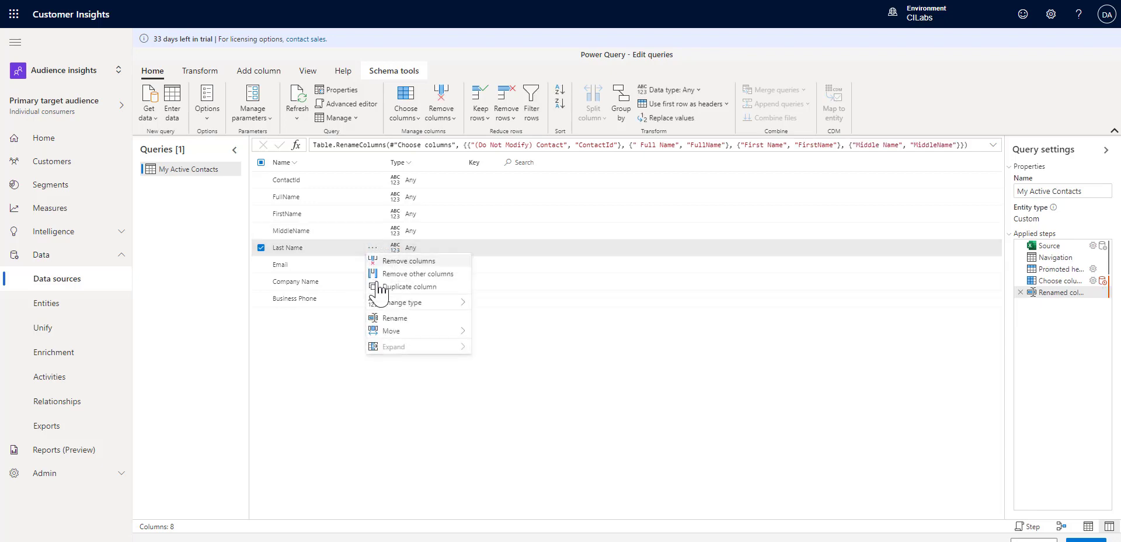
pyautogui.click(385, 319)
pyautogui.write('LastName')
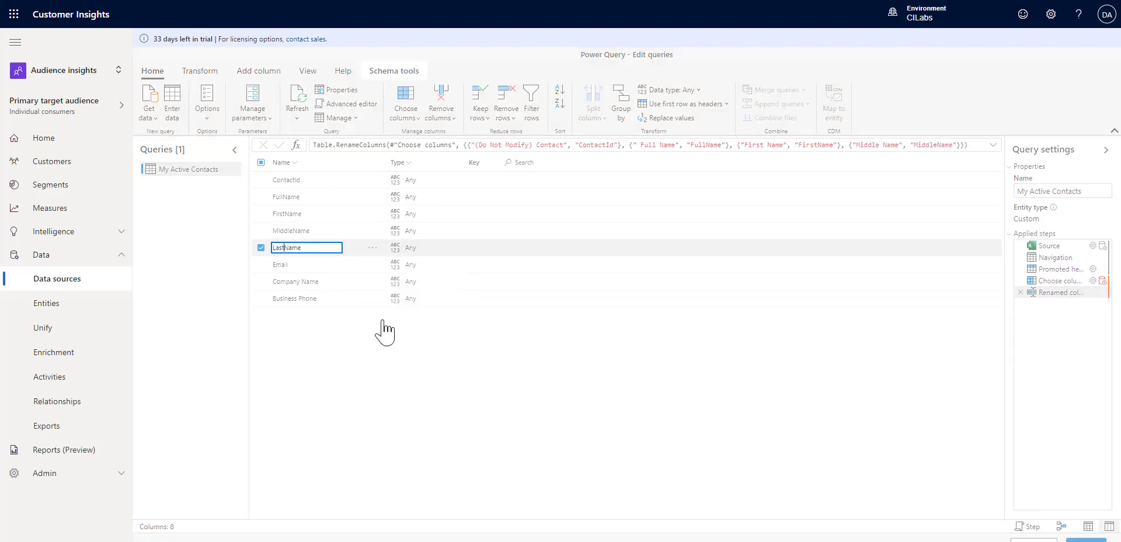
pyautogui.press('Return')
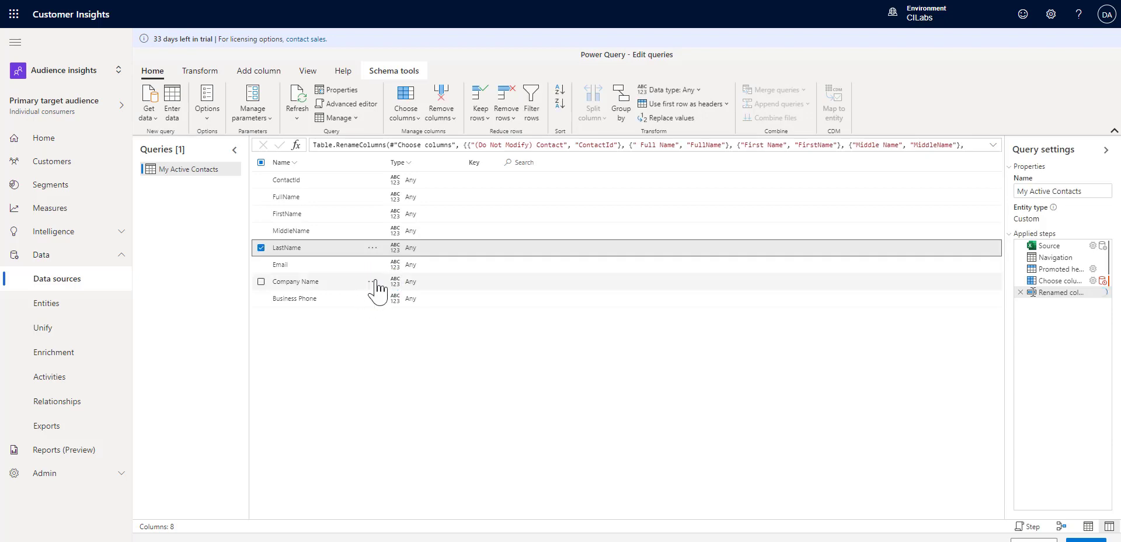
pyautogui.click(371, 281)
pyautogui.click(395, 352)
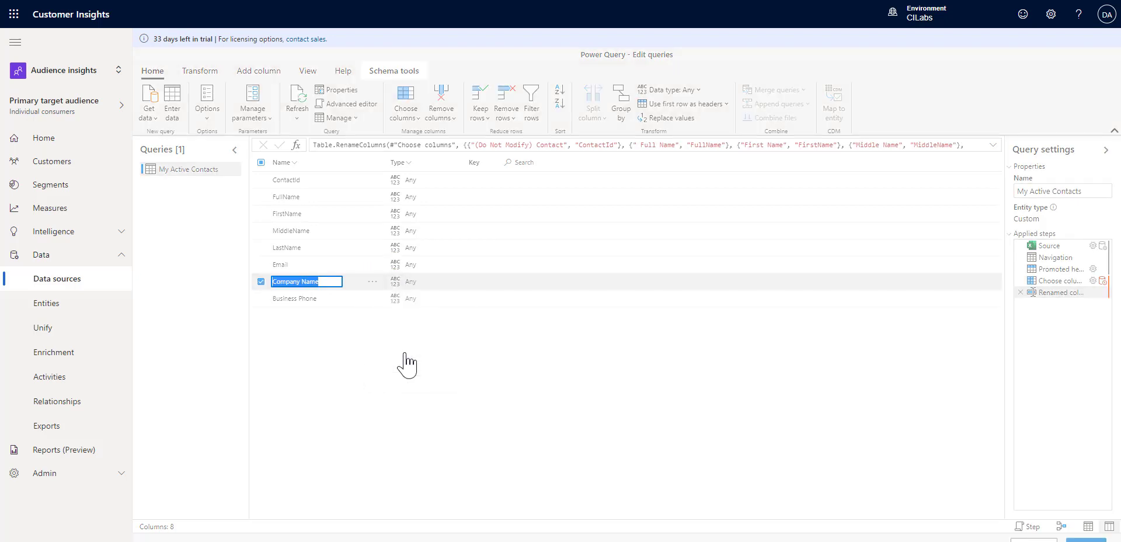
pyautogui.write('CompanyName')
pyautogui.press('Return')
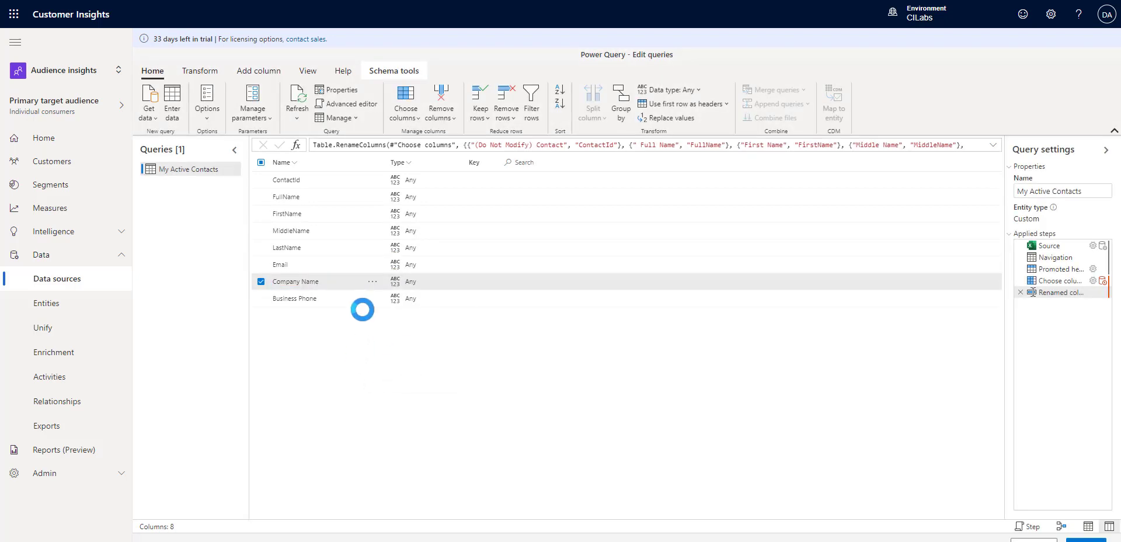
pyautogui.click(371, 298)
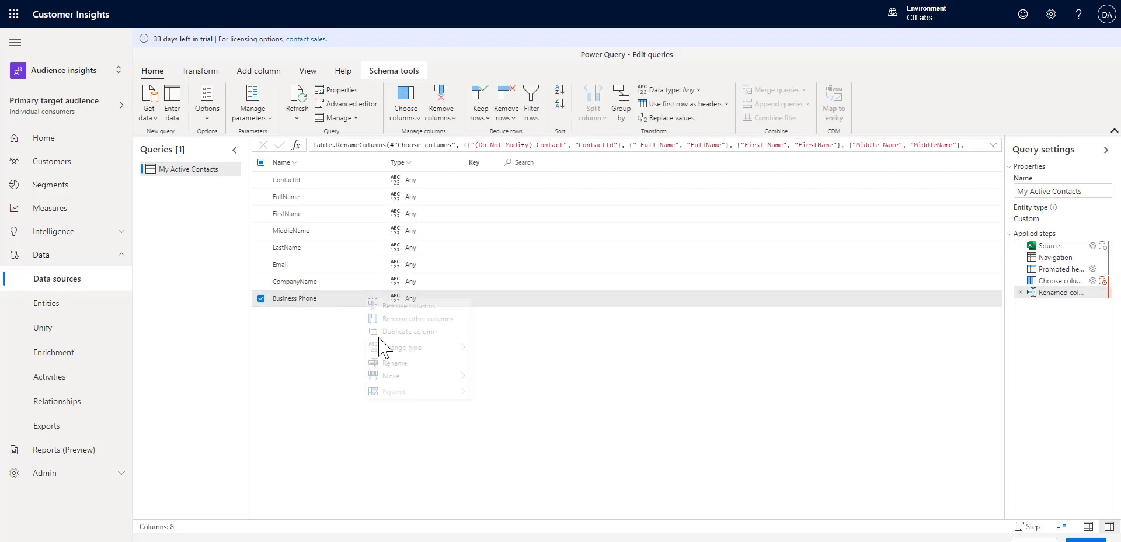
pyautogui.click(386, 367)
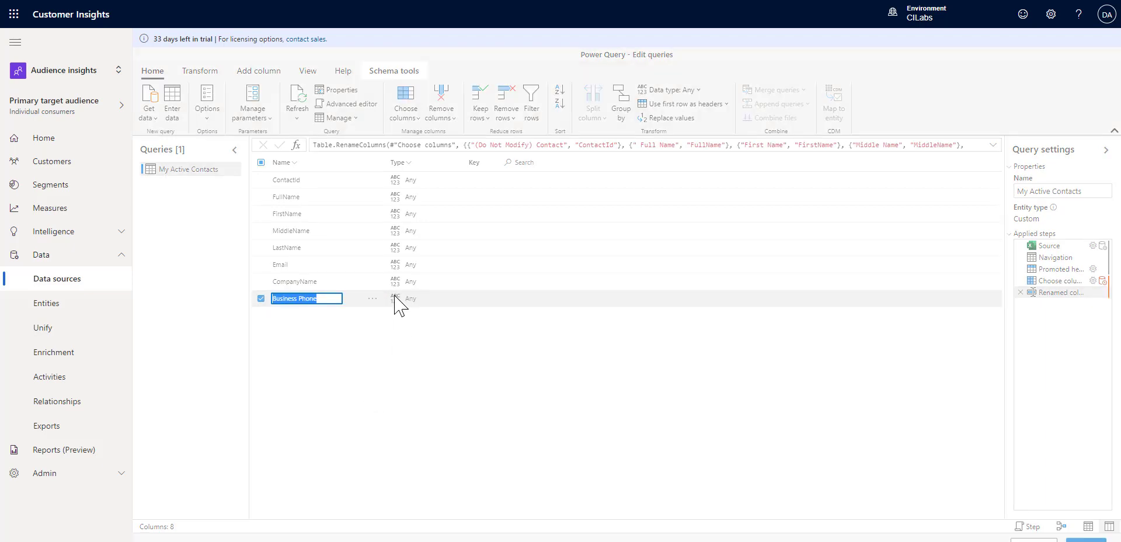
pyautogui.write('BusinessPhone')
pyautogui.press('Return')
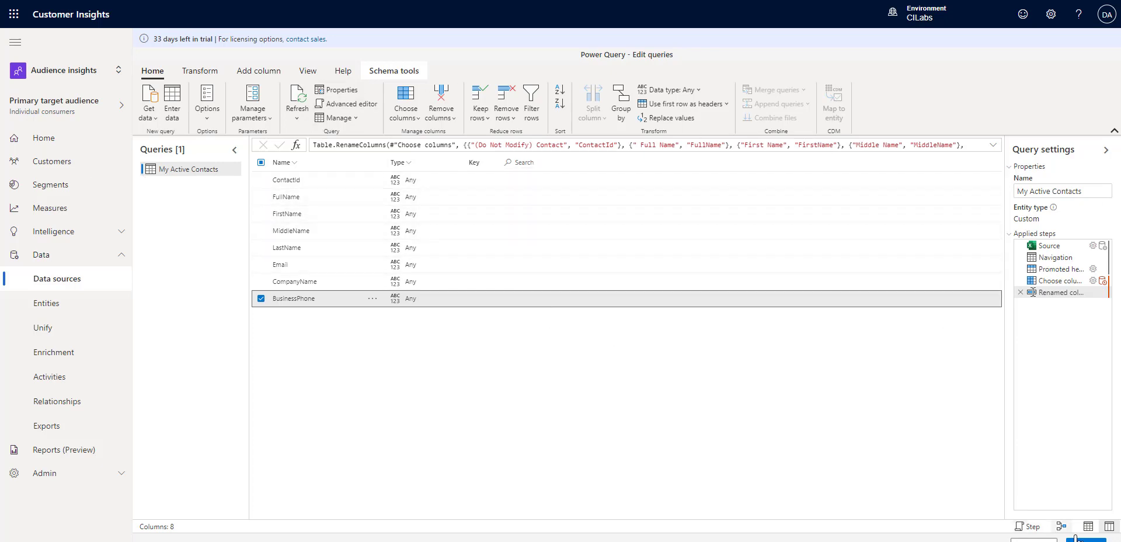
# - Rename the query to Contacts and save the D365Data source with manual refresh
pyautogui.click(1059, 190)
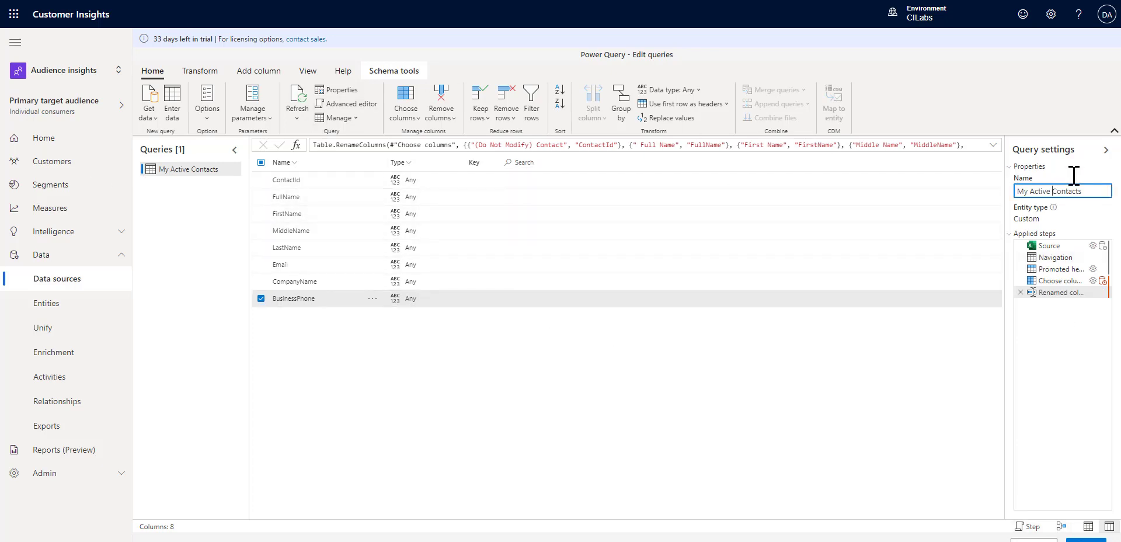
pyautogui.press('BackSpace')
pyautogui.press('Tab')
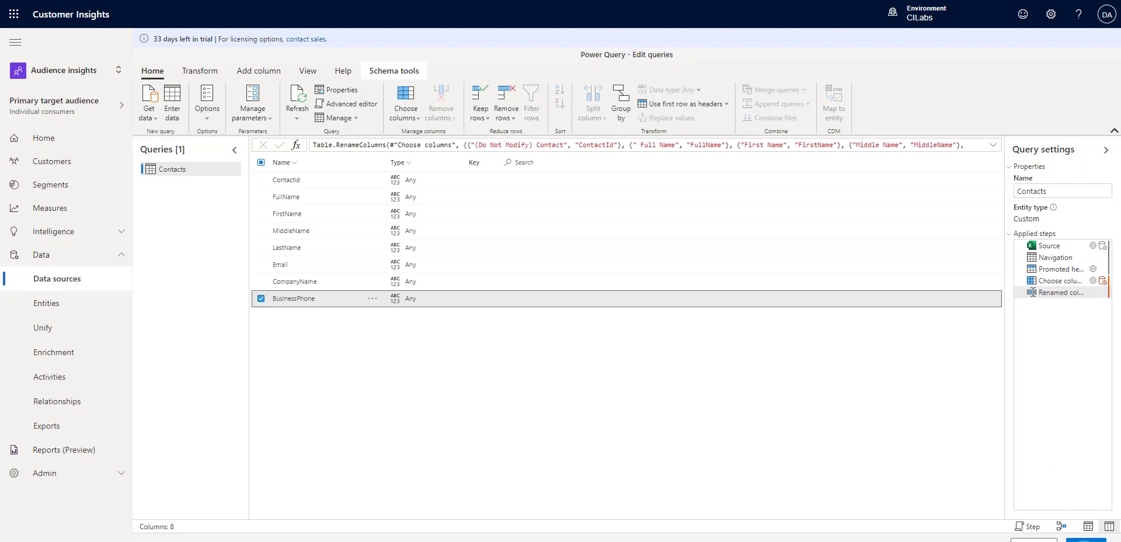
pyautogui.click(1085, 540)
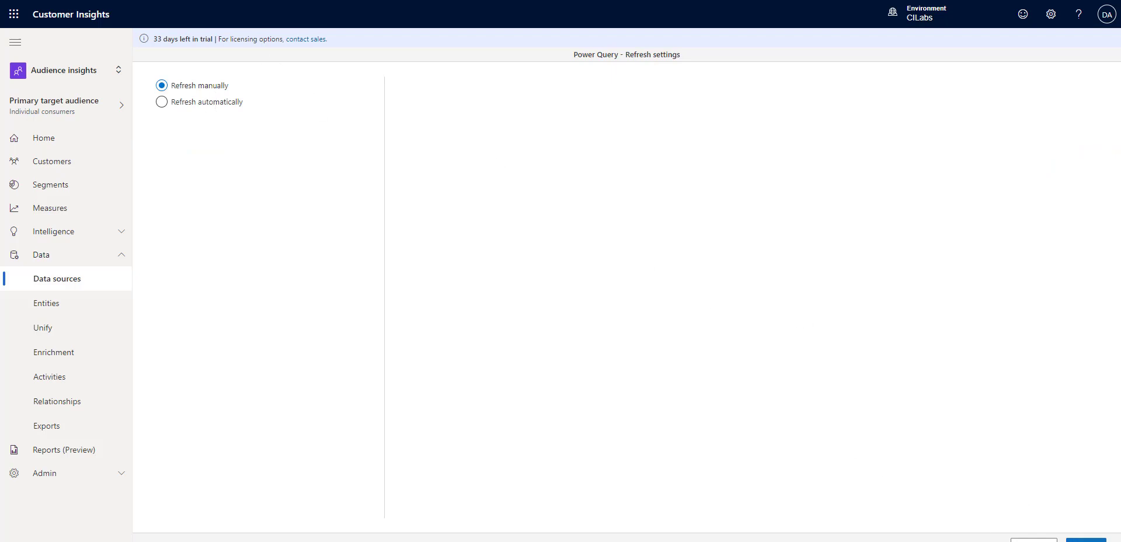
pyautogui.click(1085, 539)
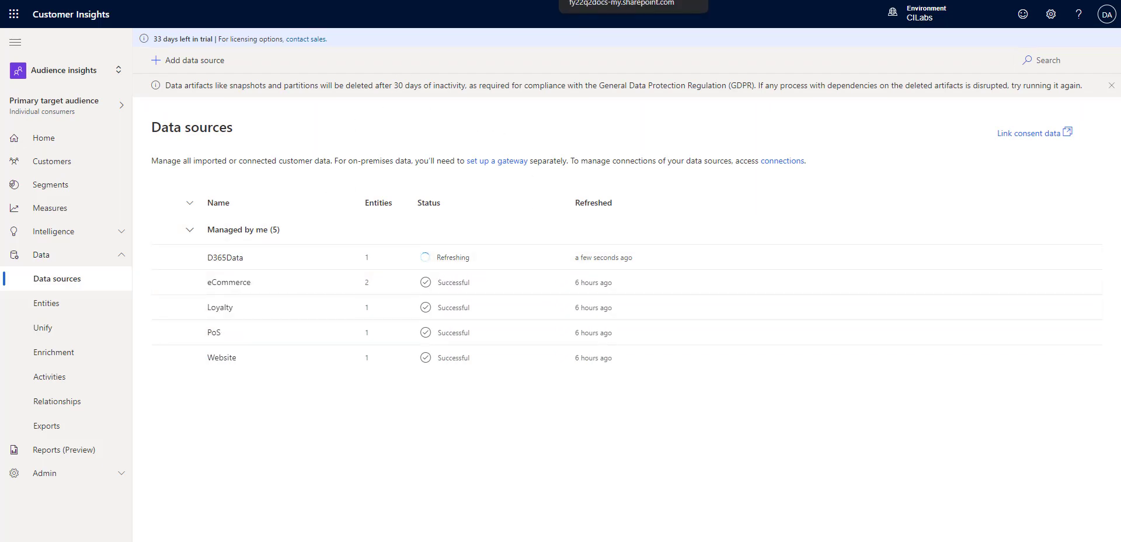
# - Browse OneDrive My files > Apps > Microsoft Power Query > Uploaded Files to view the My Active Contacts workbook
pyautogui.click(583, 0)
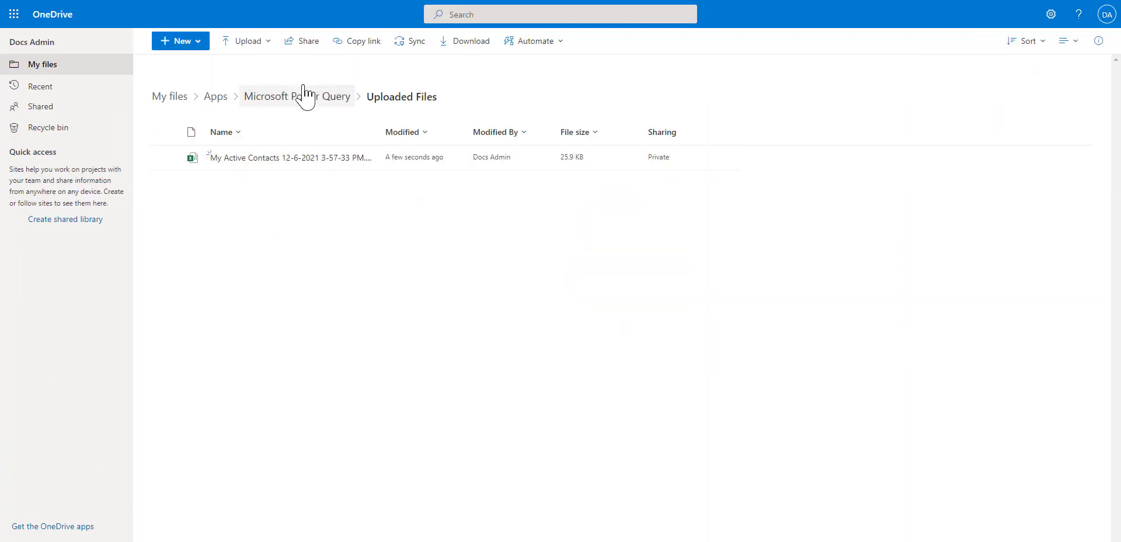
pyautogui.click(210, 98)
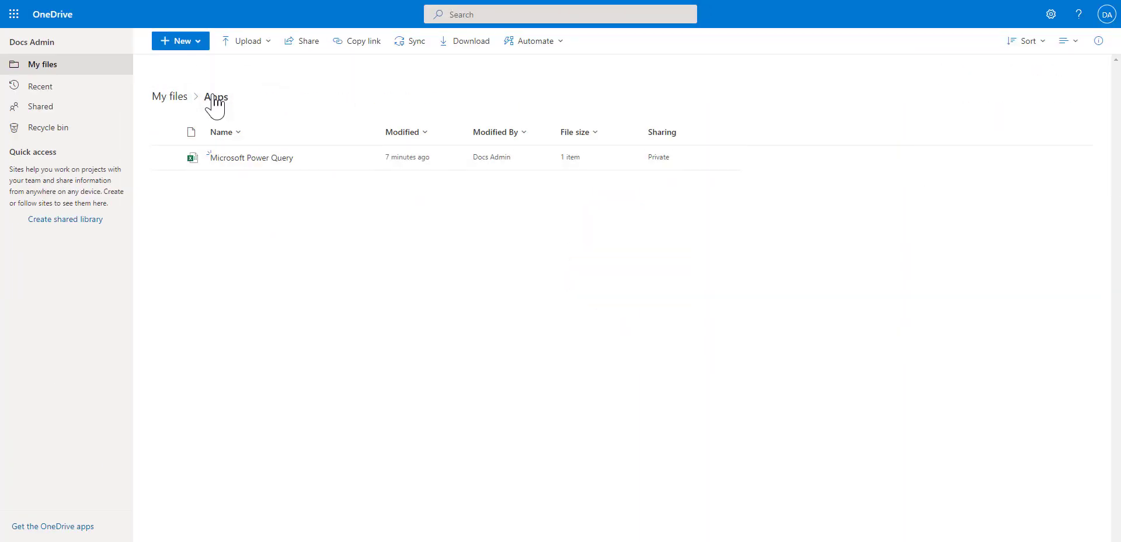
pyautogui.click(172, 98)
pyautogui.click(215, 149)
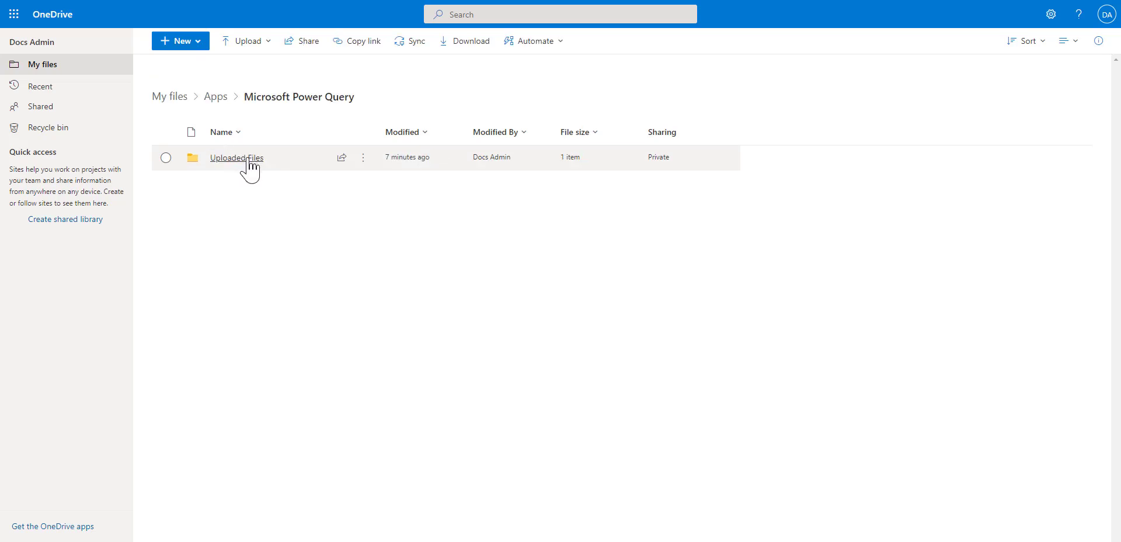
pyautogui.click(248, 159)
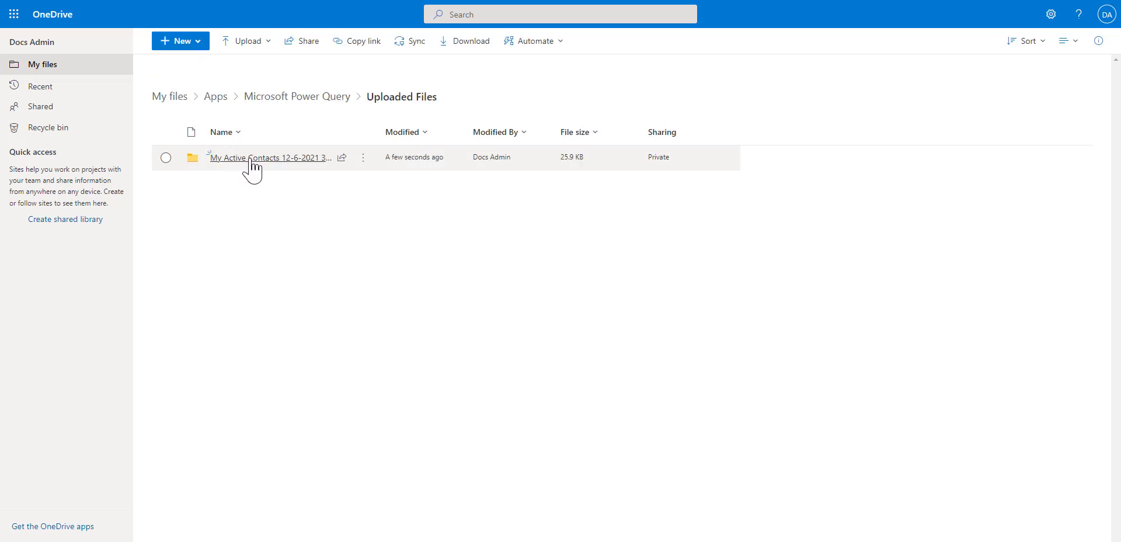
pyautogui.click(311, 167)
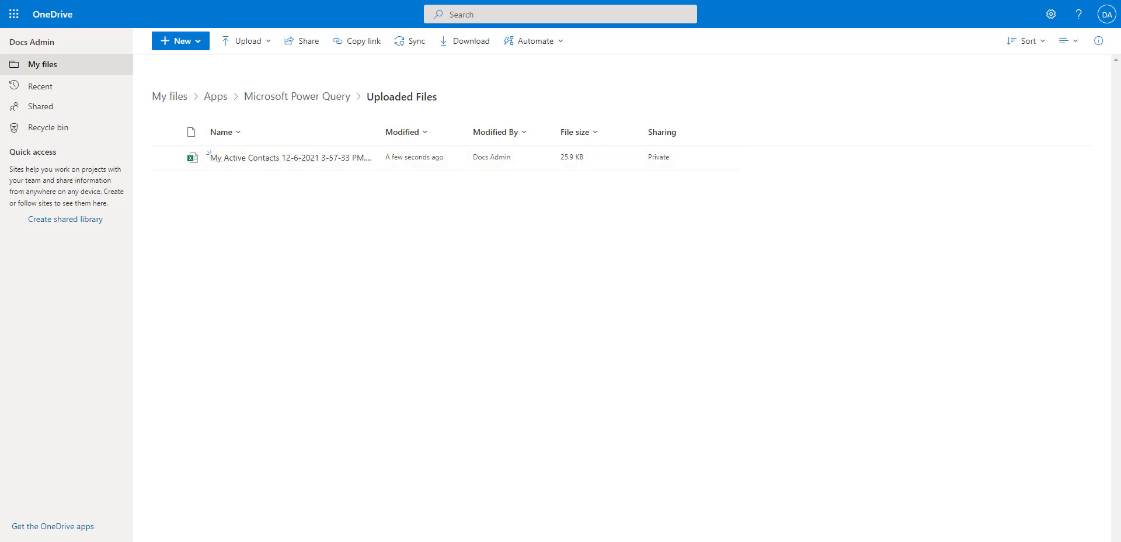